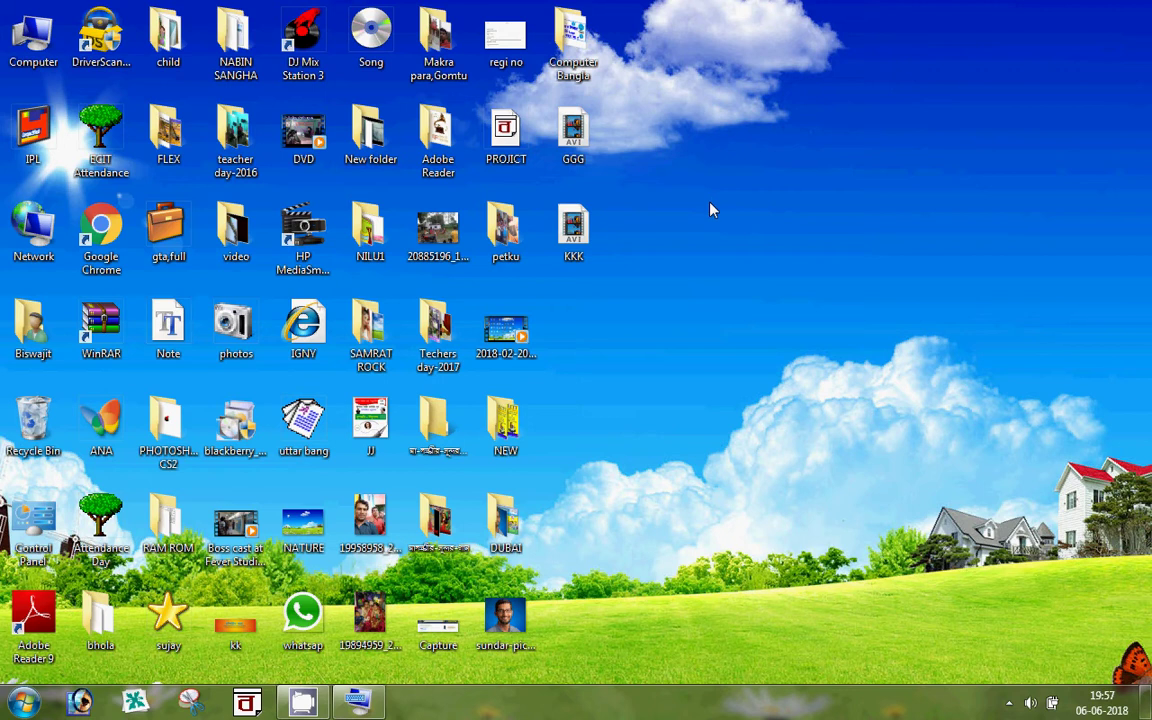
- Launch Microsoft Office Word 2007 from the Start menu to get a blank Document1
left_click(28, 695)
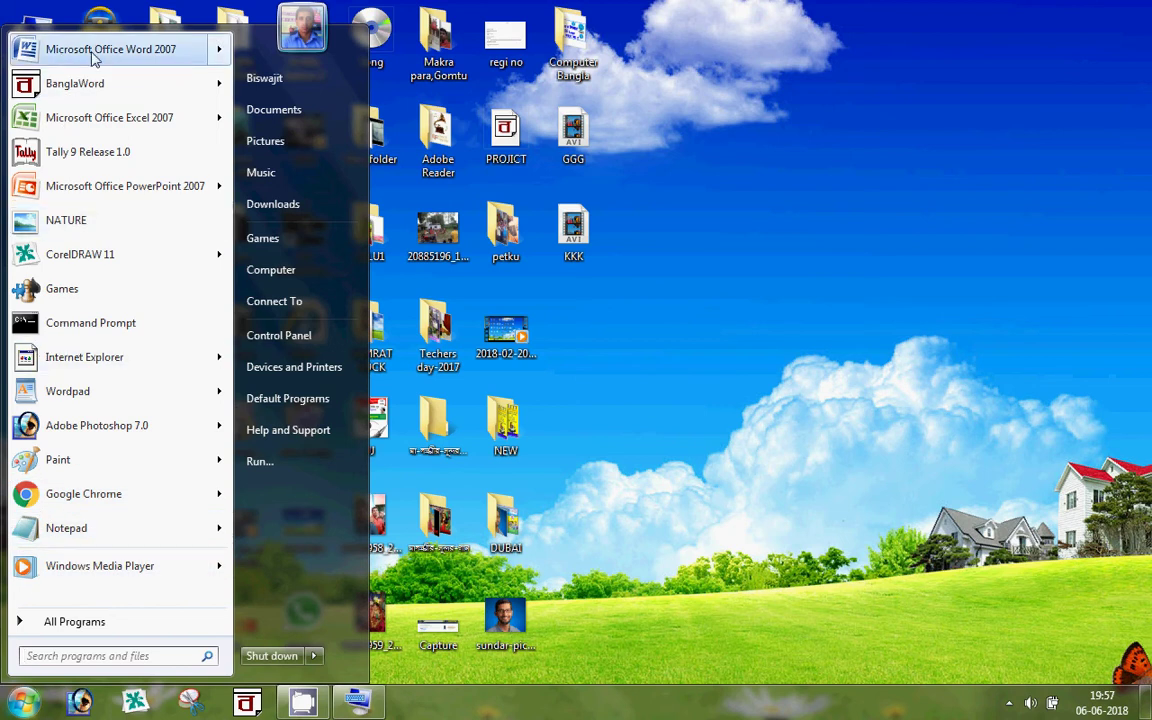
mouse_move(133, 56)
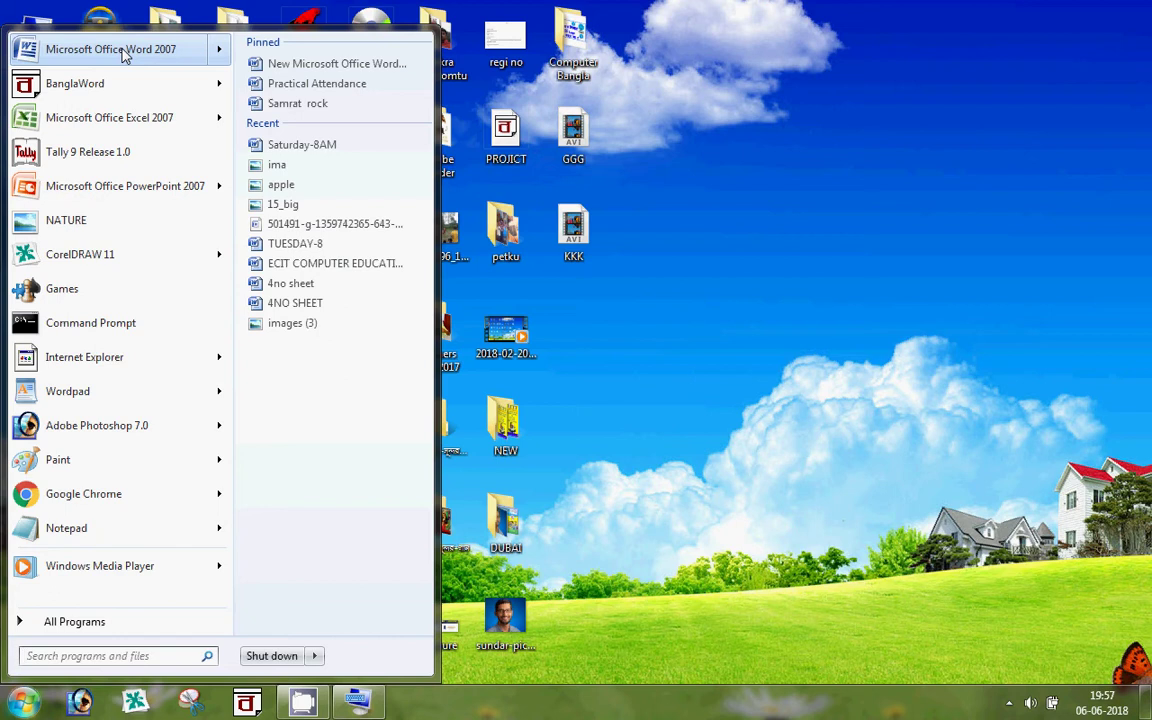
left_click(125, 52)
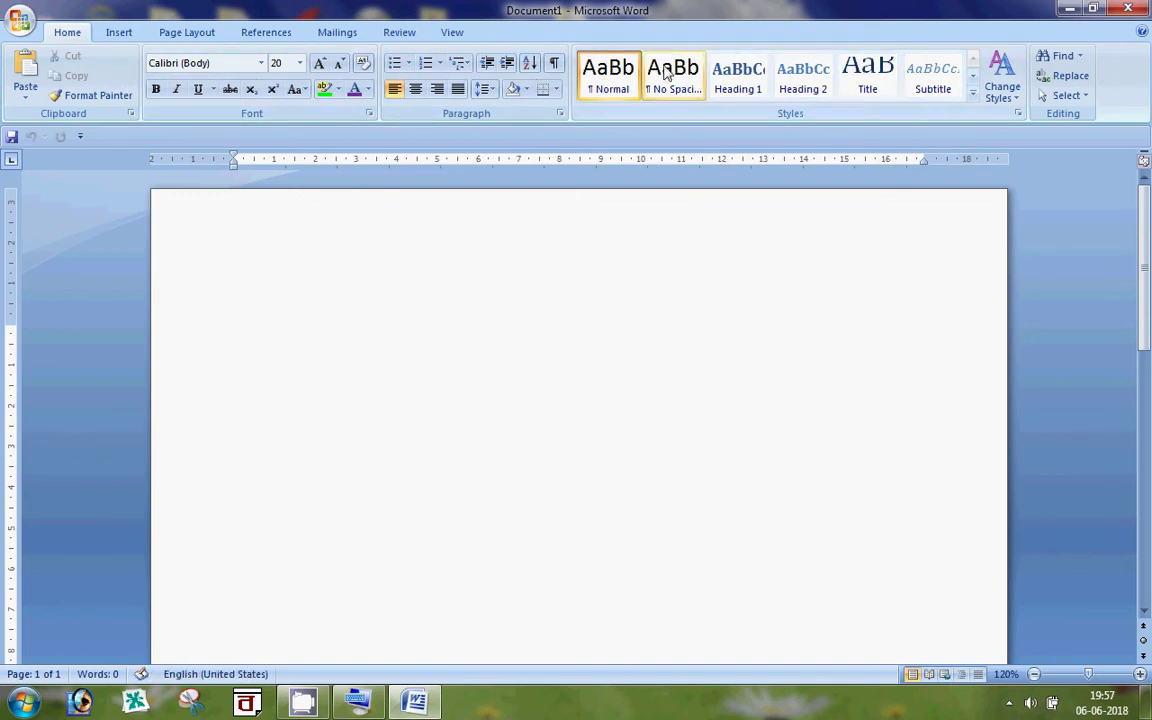
left_click(116, 40)
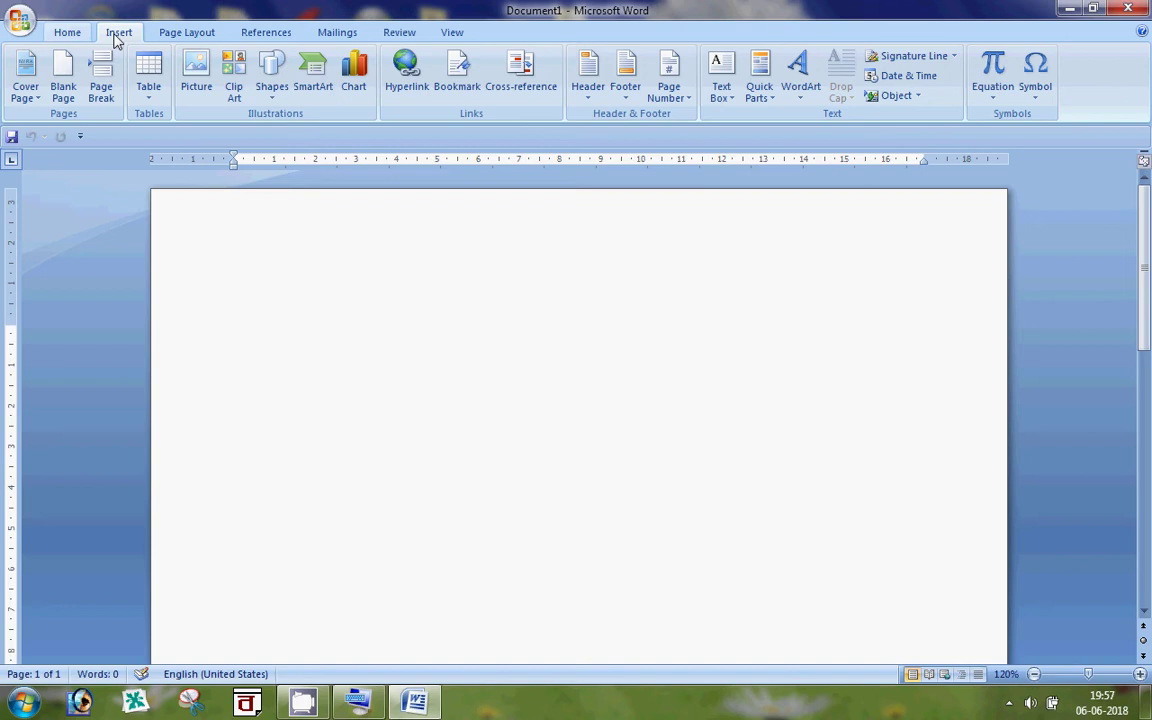
left_click(187, 34)
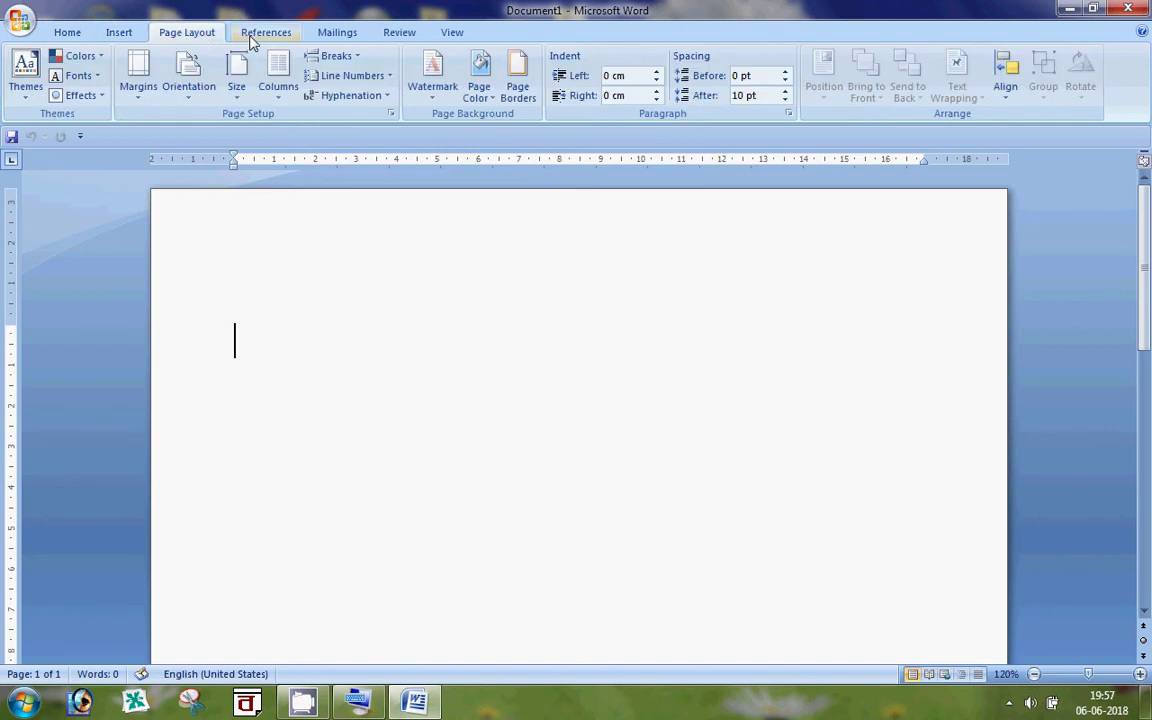
left_click(252, 32)
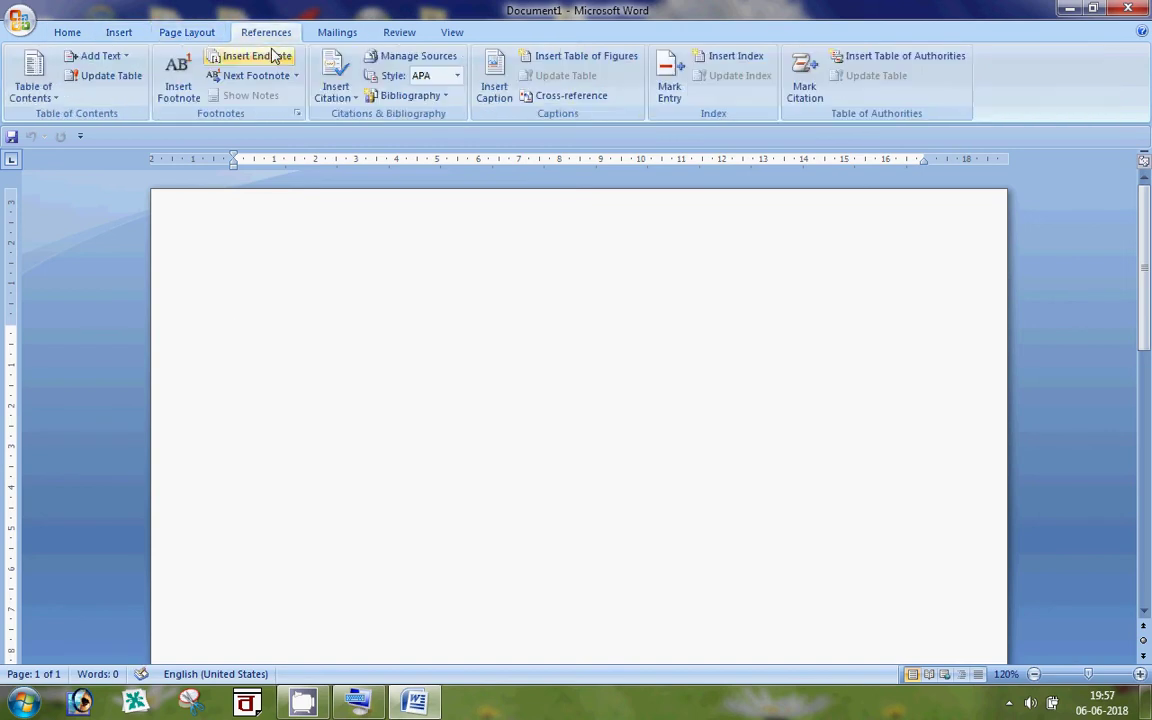
left_click(67, 34)
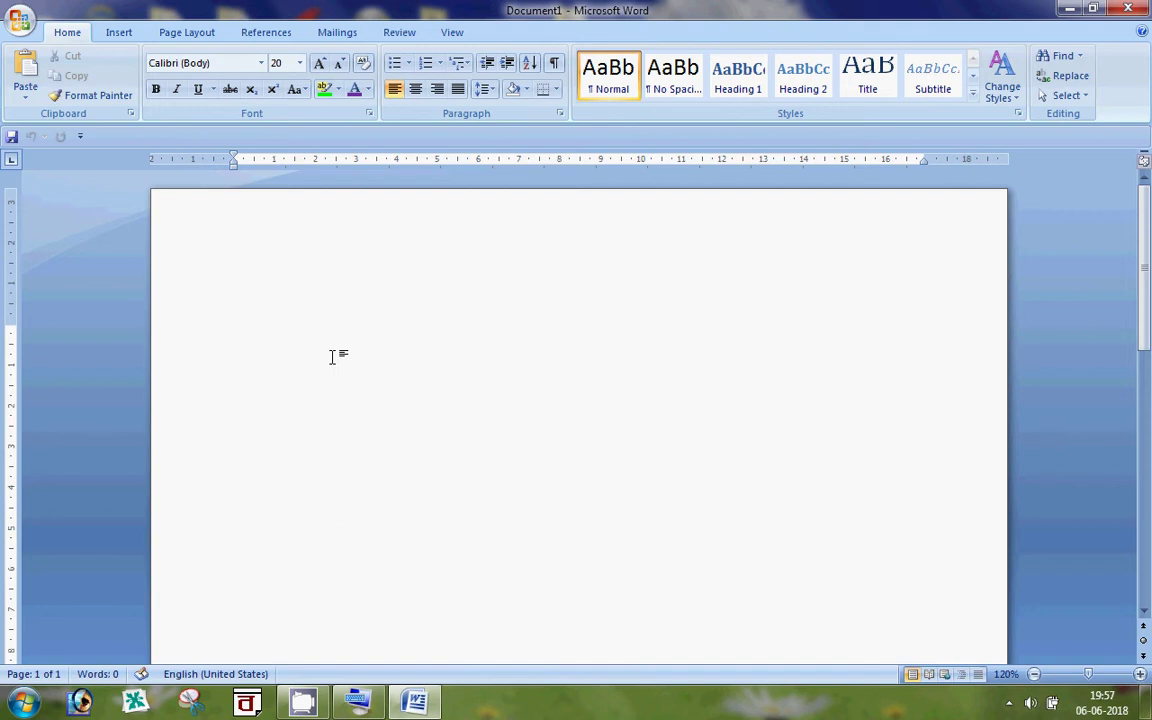
type("MOU")
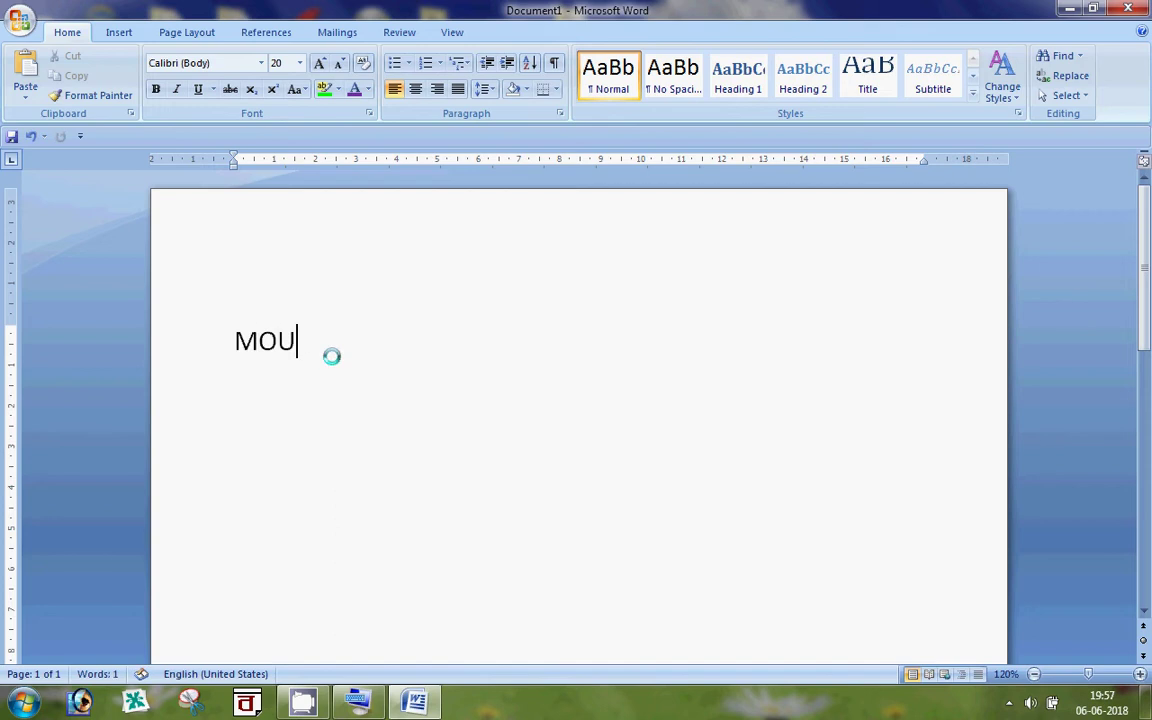
type("SE")
key("Return")
type("KEYBO")
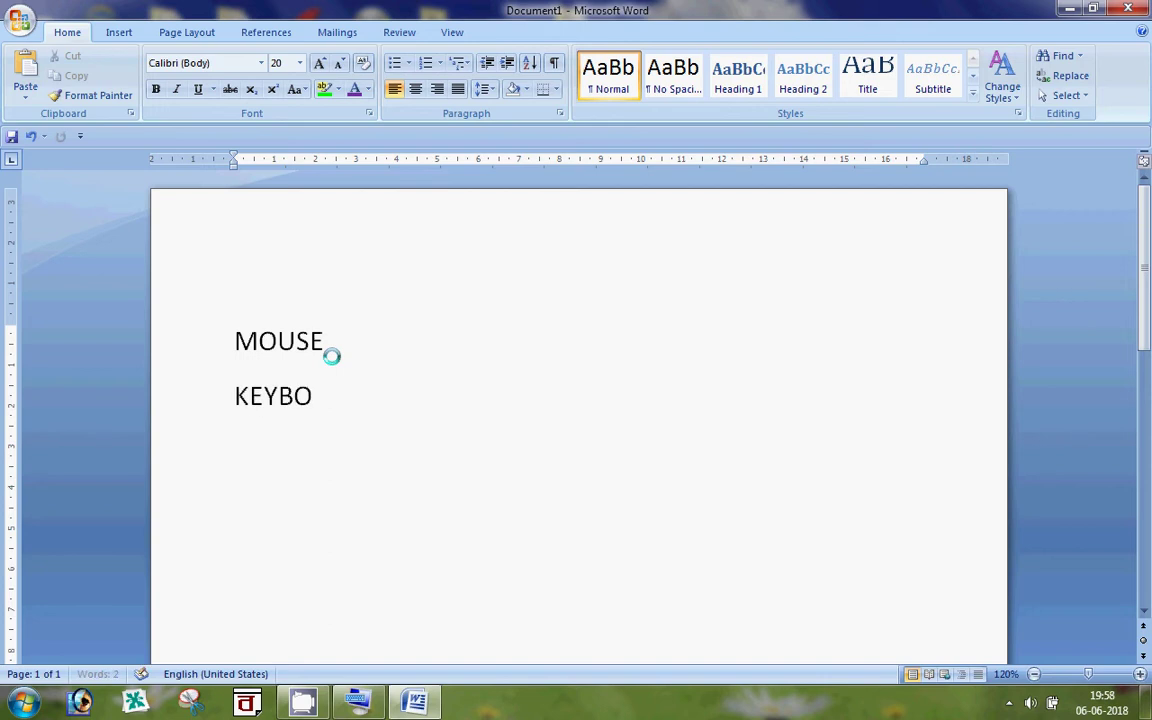
type("ARD")
key("Return")
type("MONI")
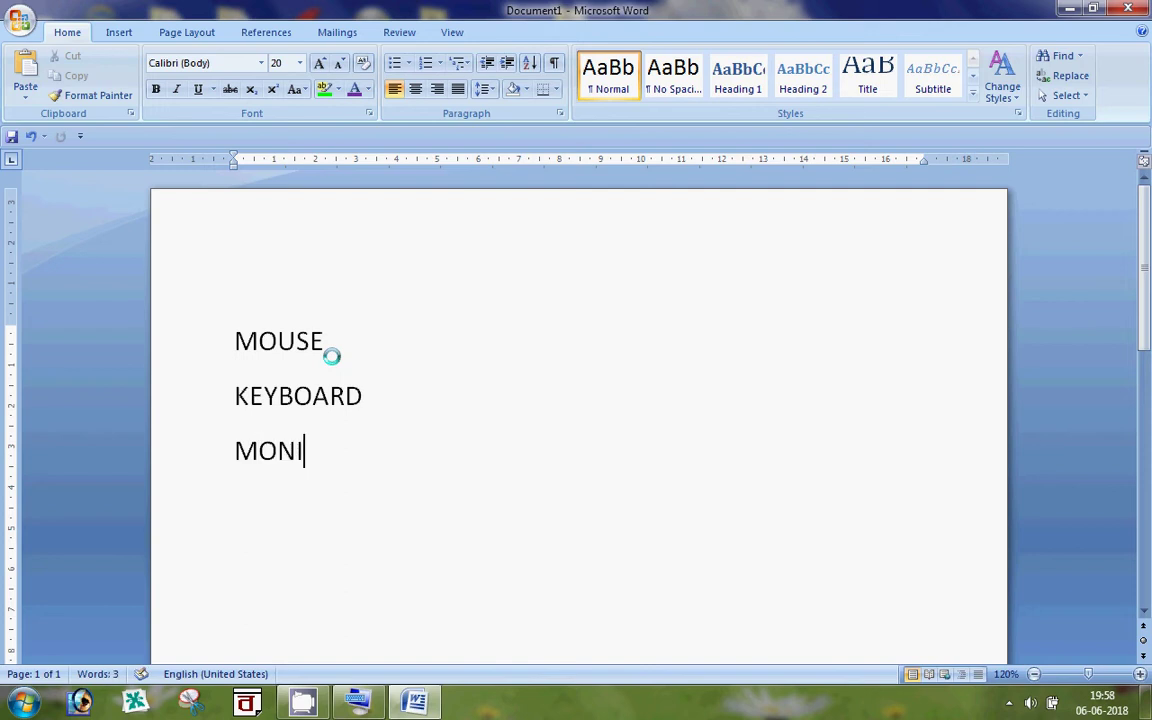
type("TOR")
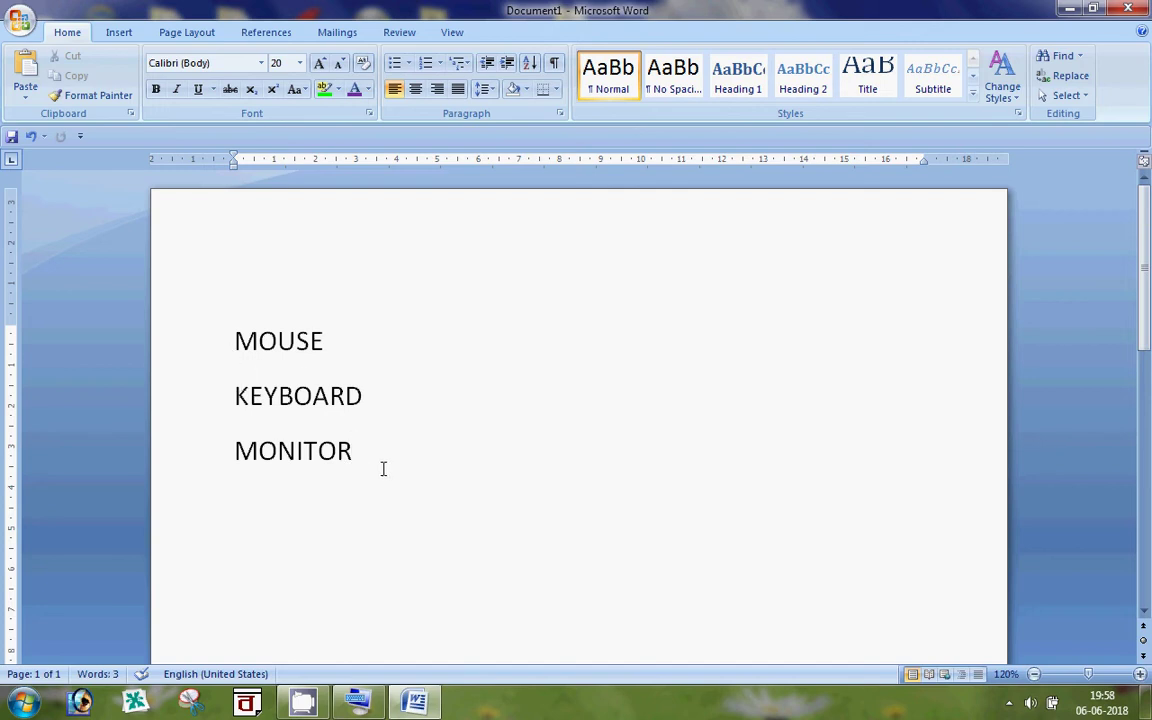
key("BackSpace")
key("BackSpace")
key("BackSpace")
key("BackSpace")
key("BackSpace")
key("BackSpace")
key("BackSpace")
key("BackSpace")
key("BackSpace")
key("BackSpace")
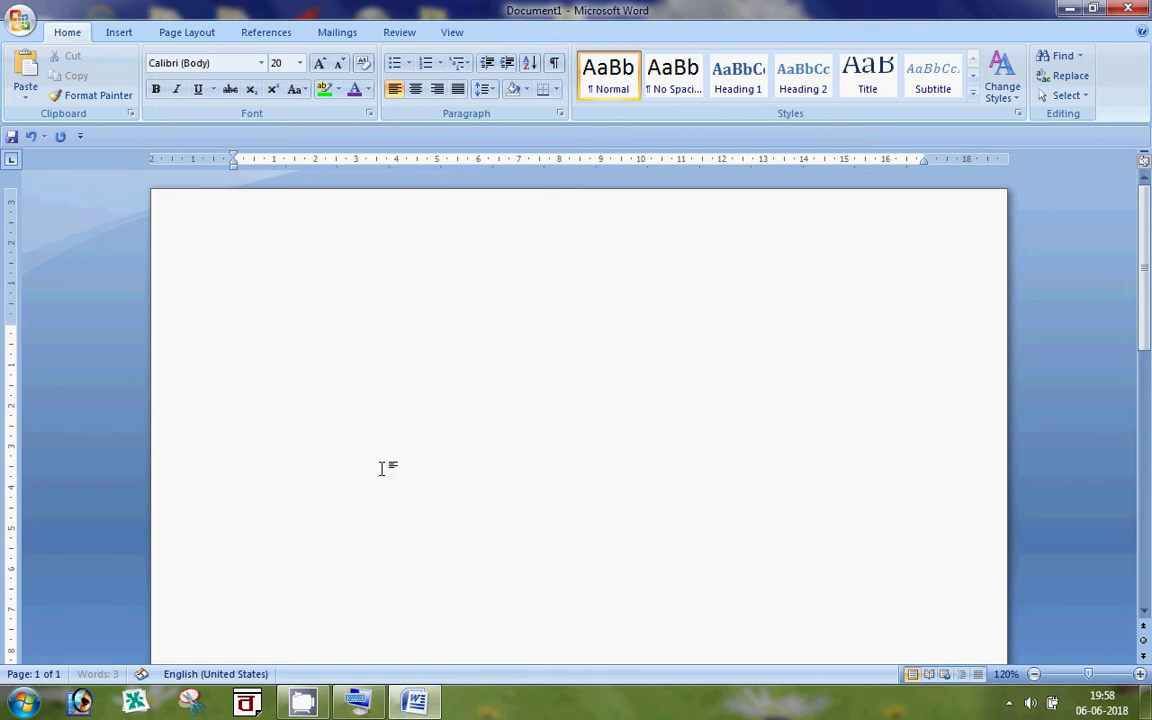
- Apply the No Spacing style and type MOUSE, KEYBOAR and MONITOR on separate lines
left_click(678, 92)
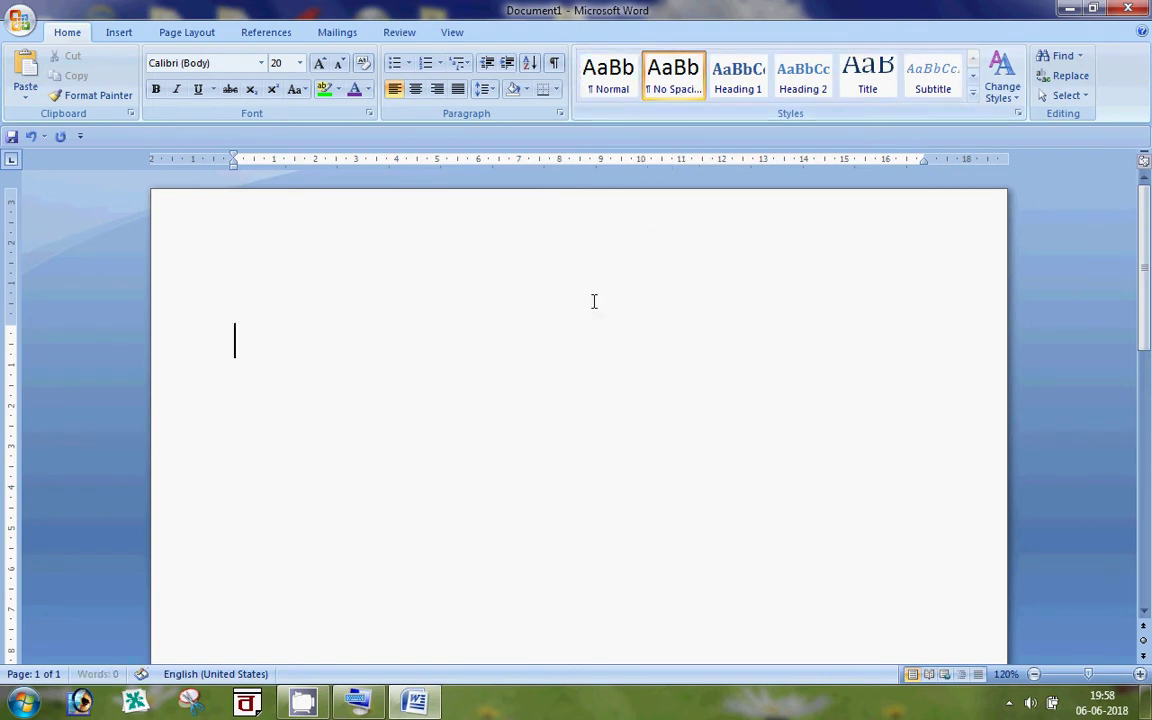
type("MO")
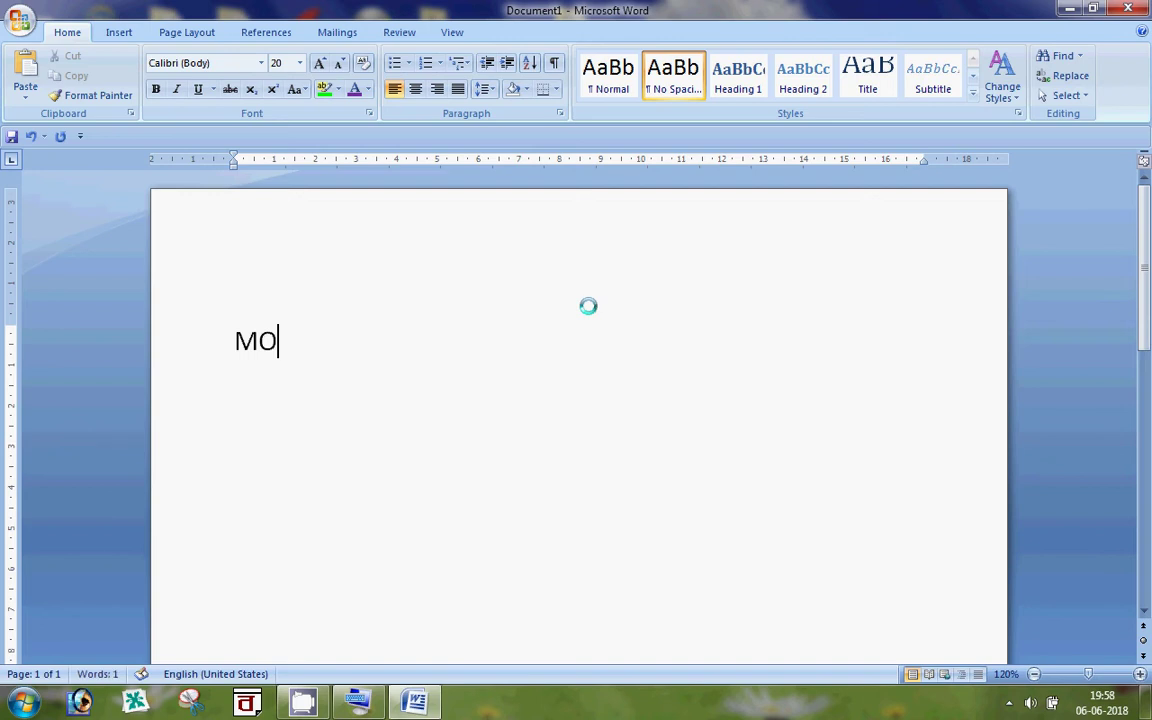
type("USE")
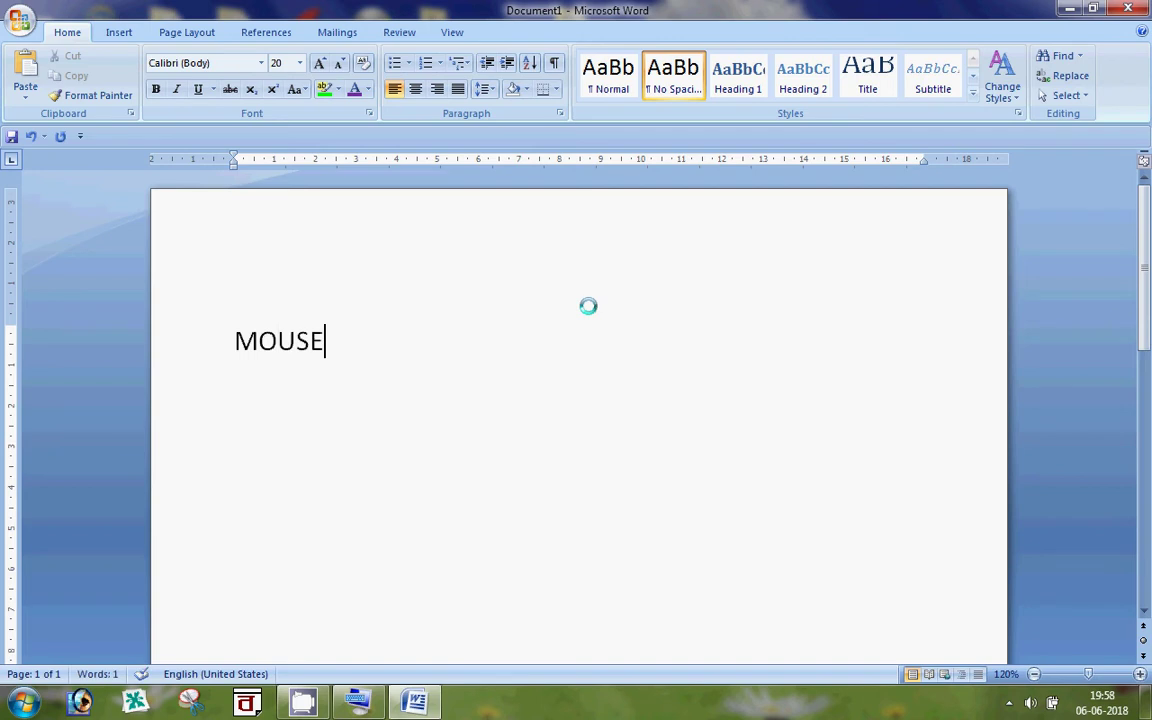
key("Return")
type("KEY")
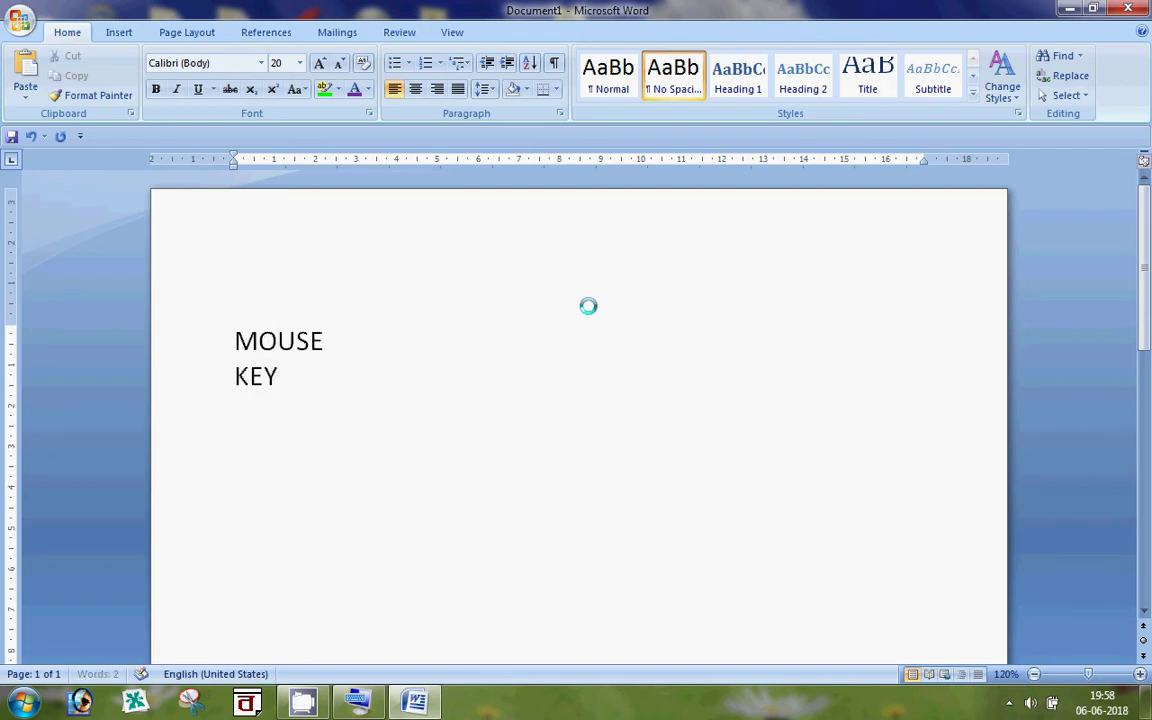
type("BOAR ")
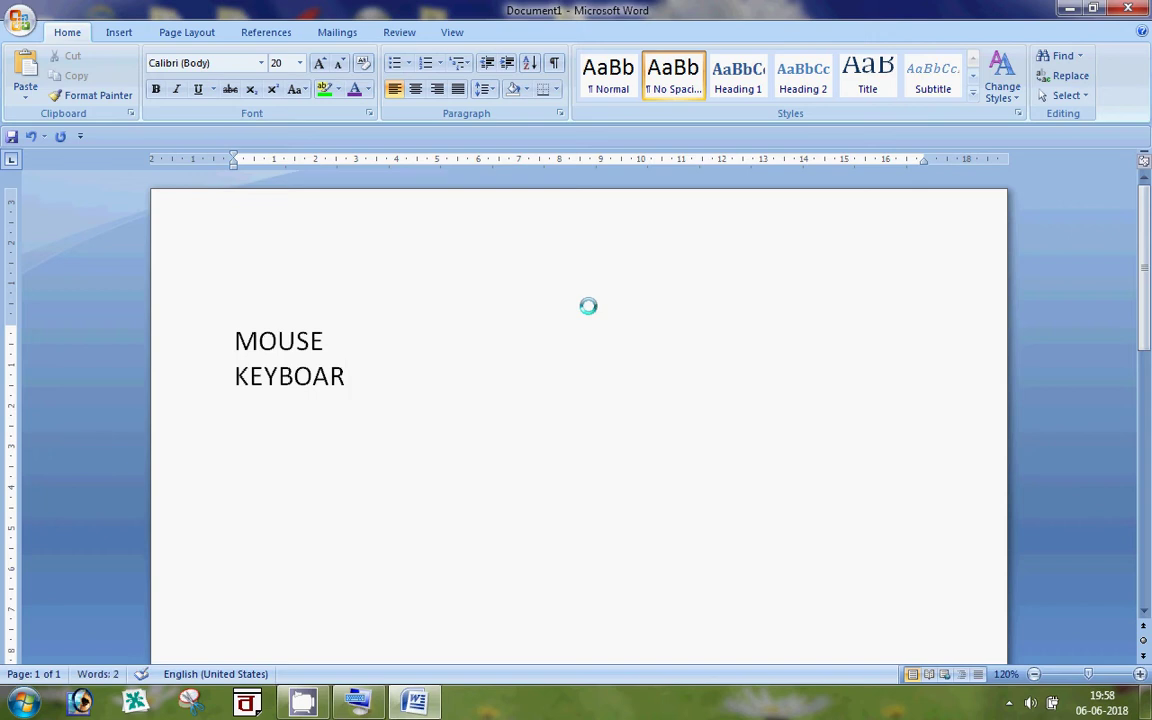
type("M")
type("ONITO")
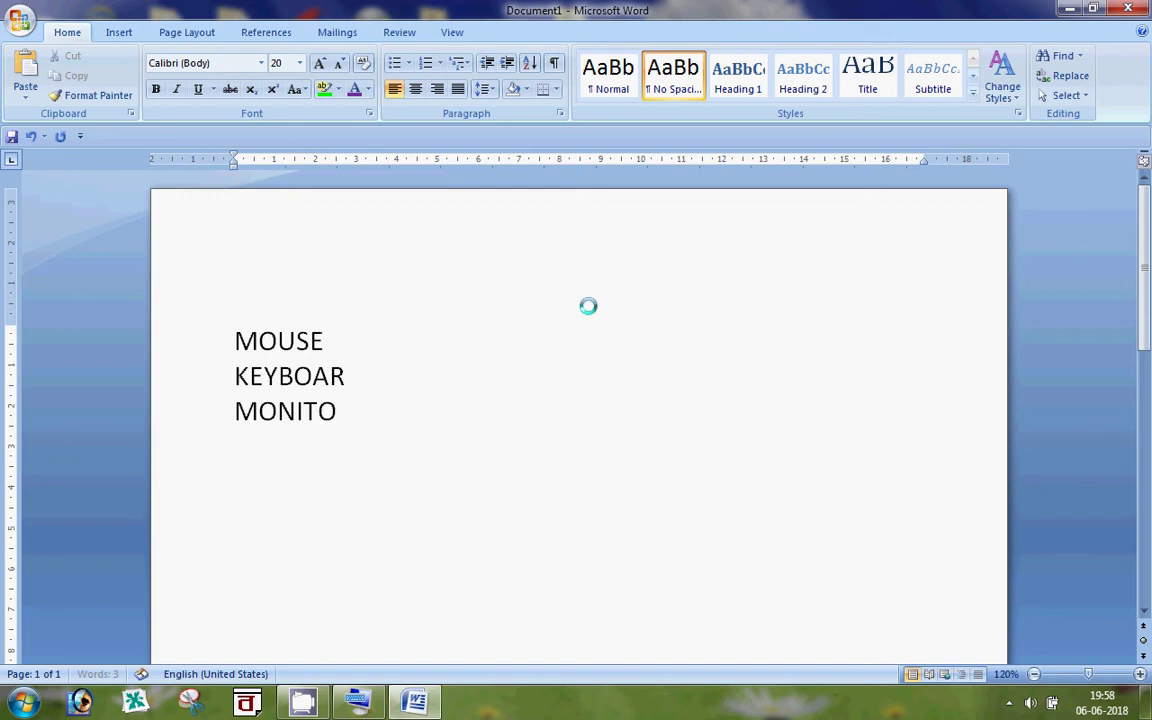
type("R")
- Try the Normal style, then No Spacing, on the three word lines
left_click_drag(360, 414, 234, 335)
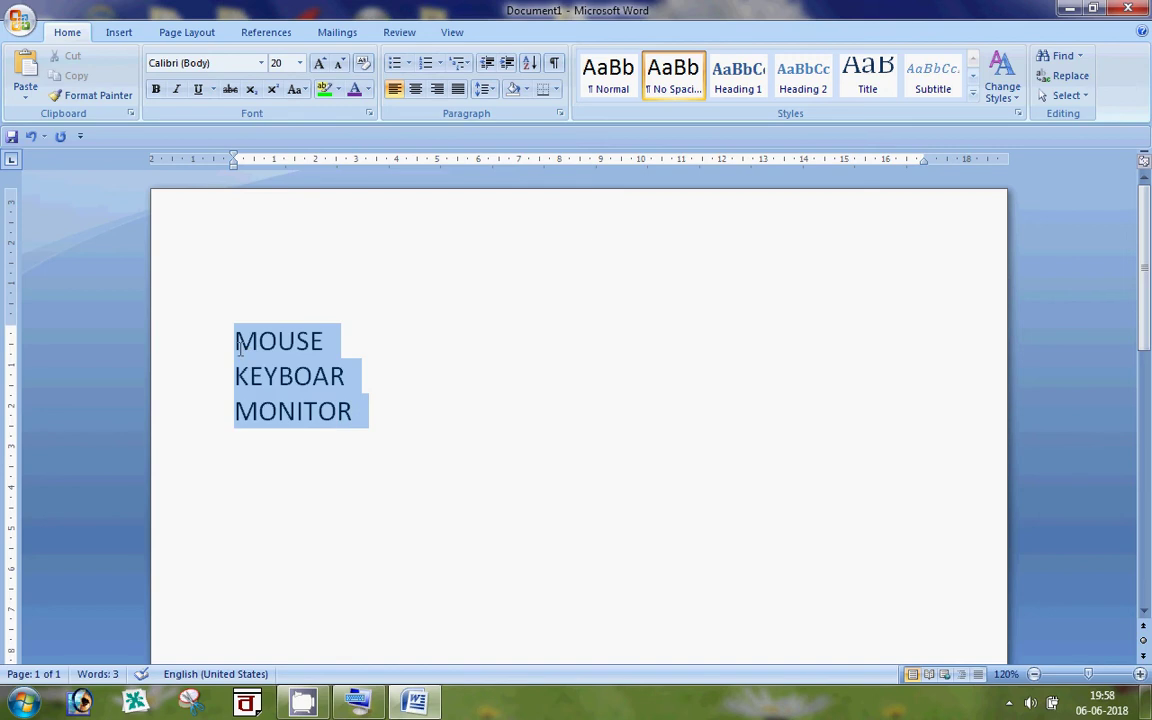
left_click(600, 82)
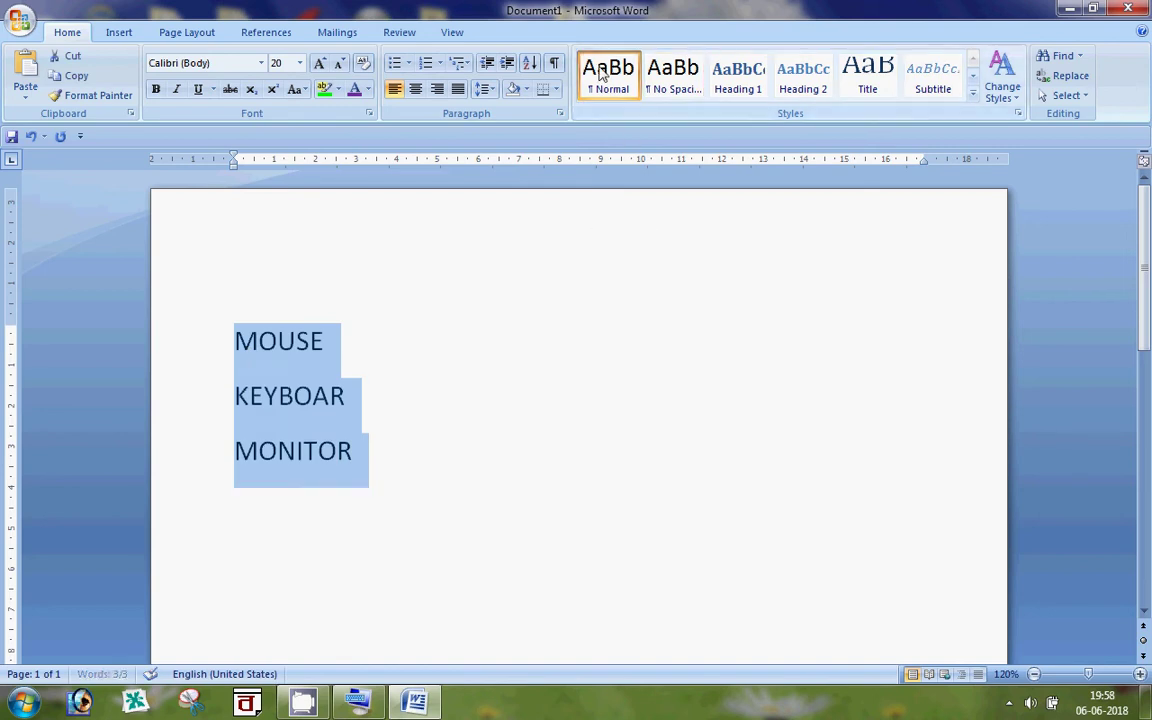
left_click(341, 359)
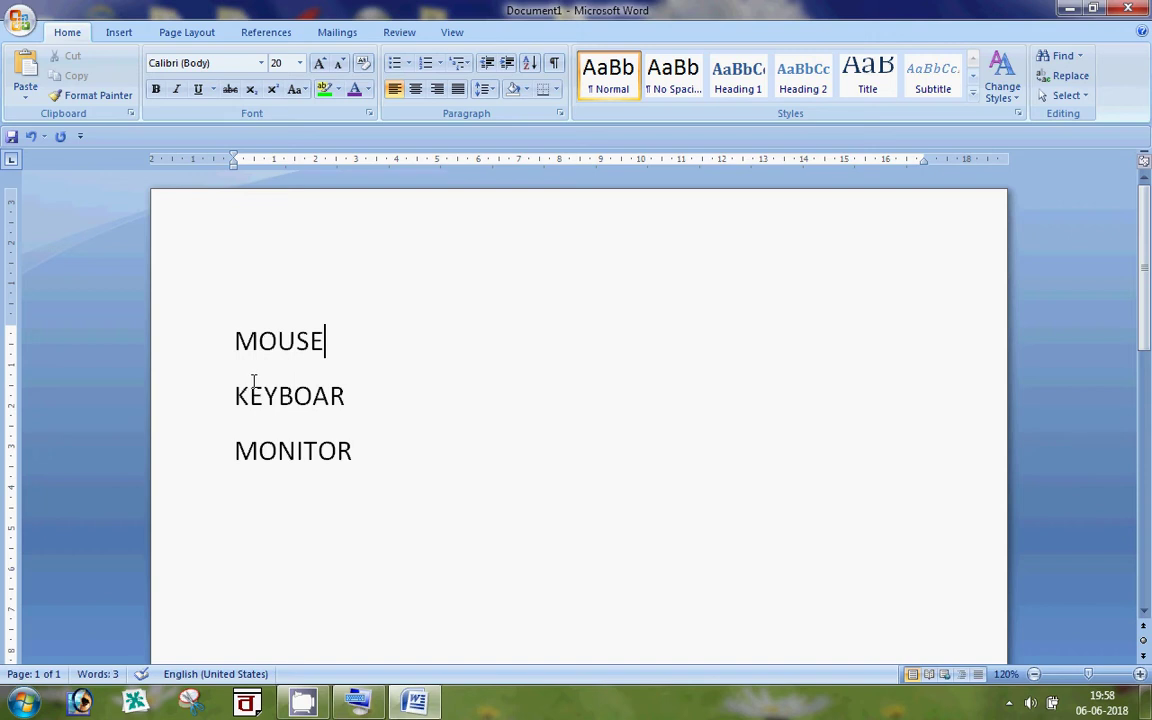
left_click_drag(228, 307, 411, 463)
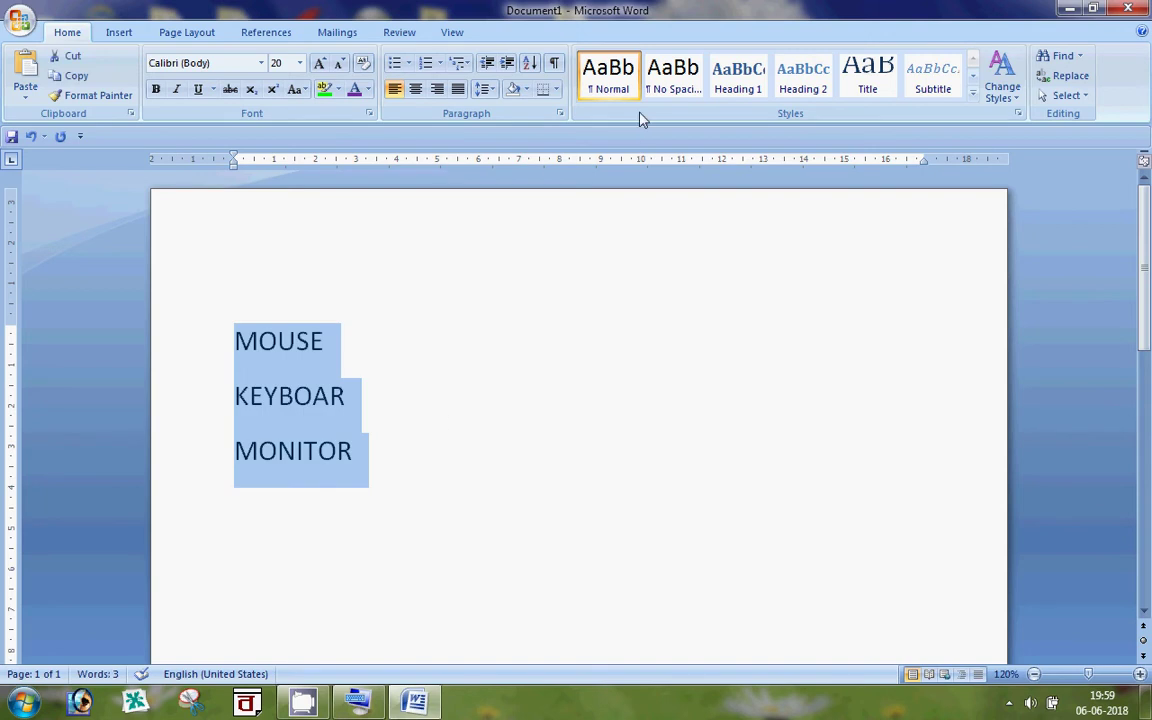
left_click(657, 89)
left_click(393, 429)
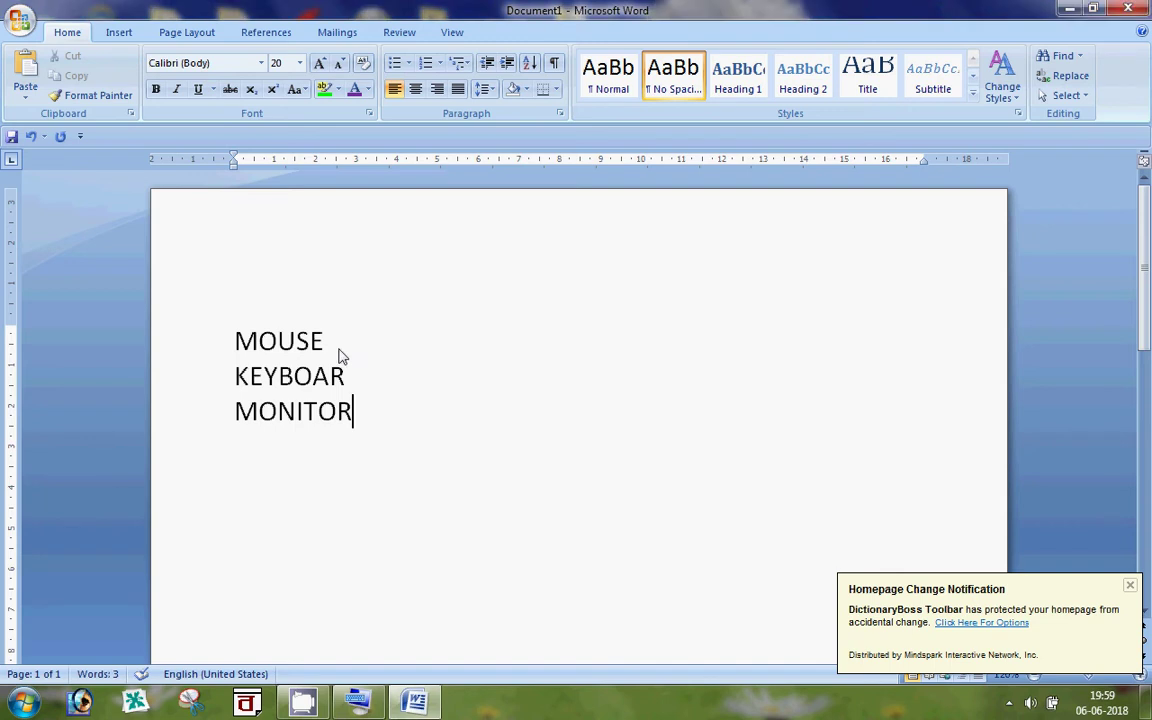
- Replace the three word lines with the pasted sample text
left_click(221, 333)
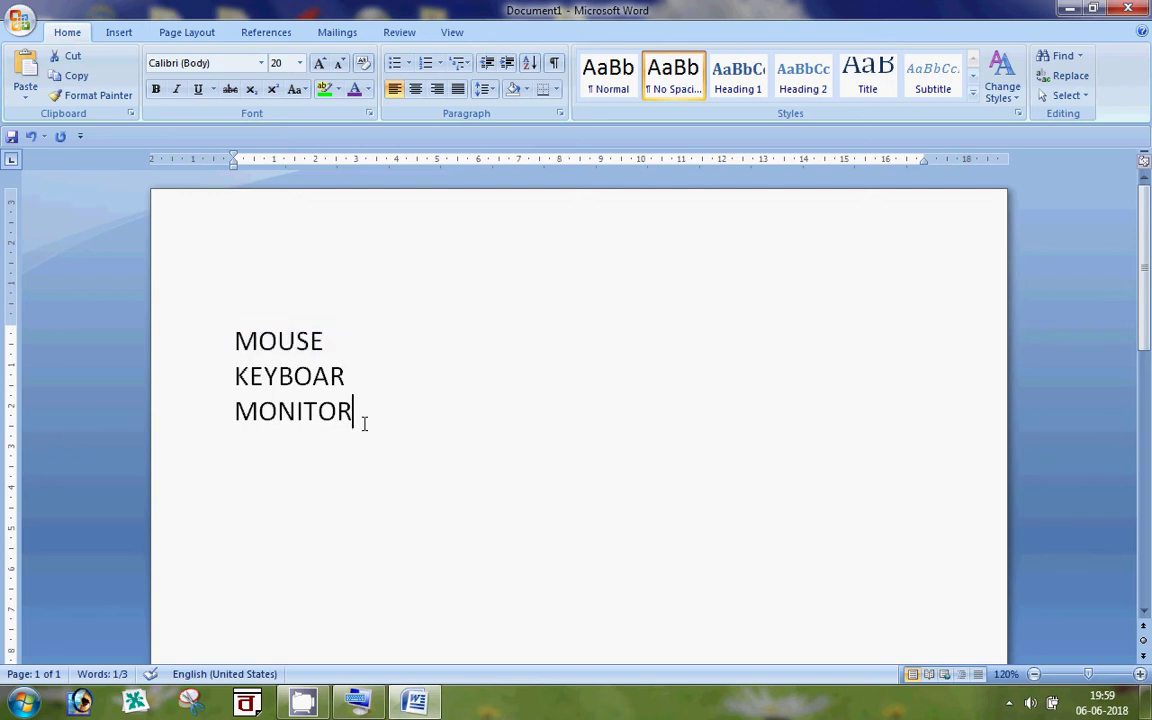
left_click_drag(362, 419, 198, 343)
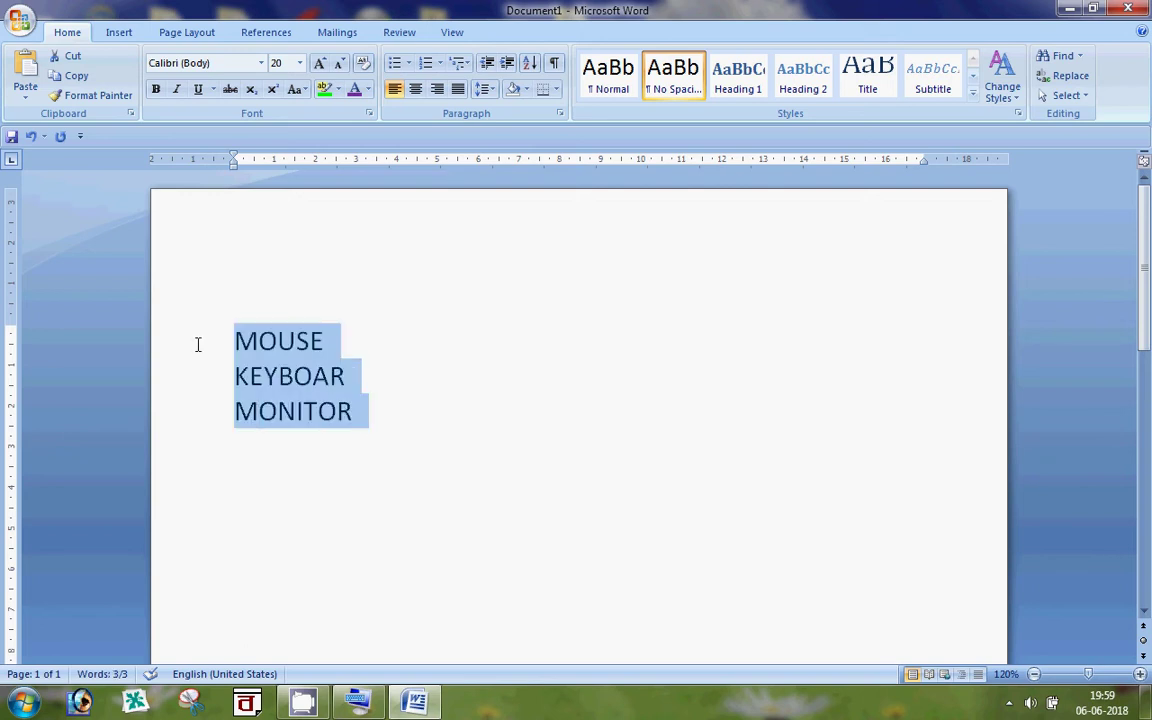
type("The quick brown fox jumps over the lazy dog. The quick brown fox jumps over the lazy dog. The quick brown fox jumps over the lazy dog. The quick brown fox jumps over the lazy dog. The quick brown fox jumps over the lazy dog. The quick brown fox jumps over the lazy dog.")
- Paste six lines of 'The quick brown fox jumps over the lazy dog.' and select 'The quick brown'
left_click(298, 340)
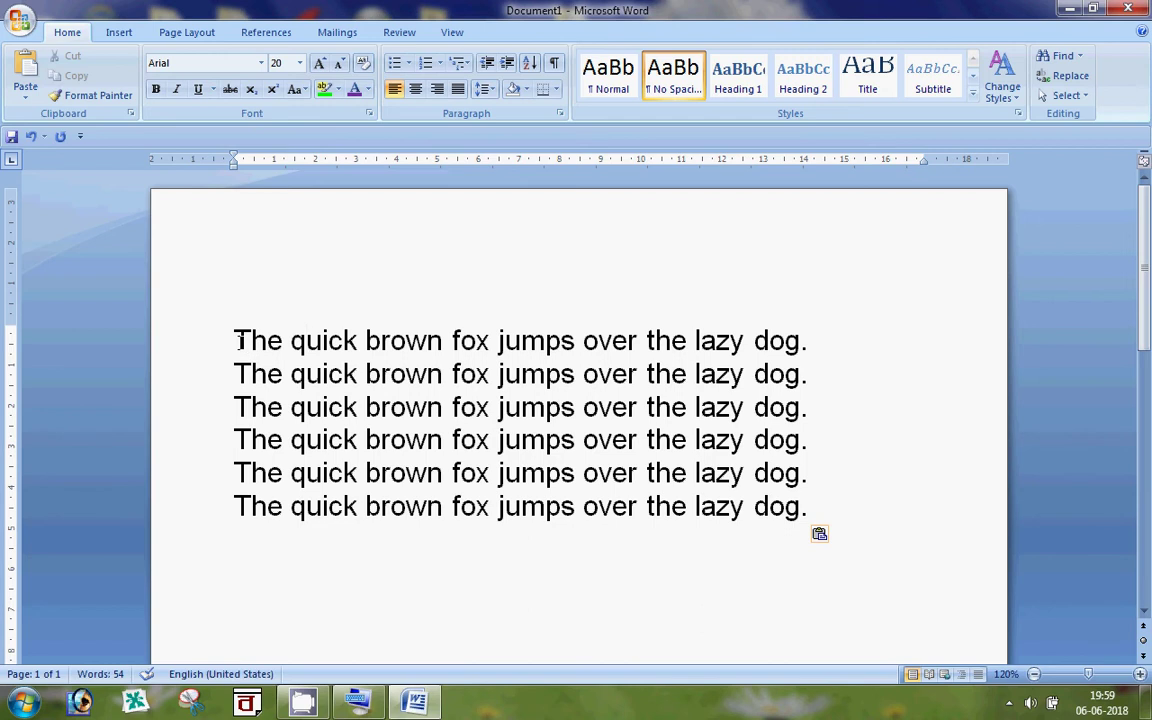
left_click_drag(240, 341, 803, 347)
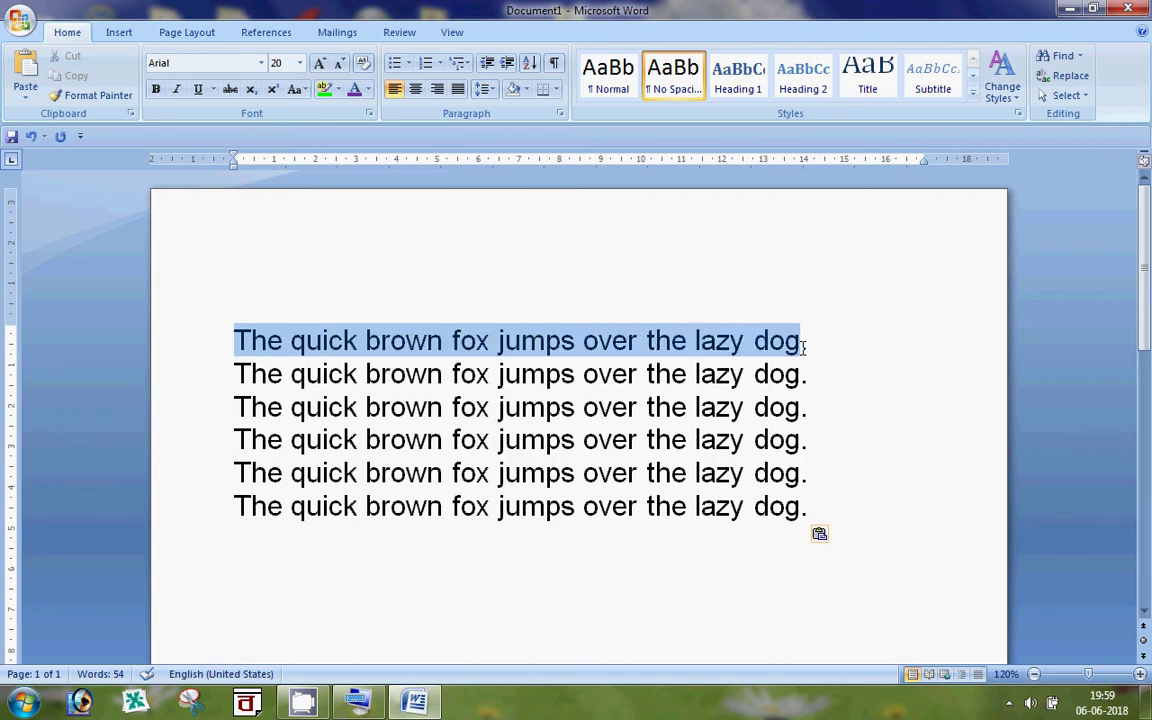
left_click_drag(236, 341, 414, 341)
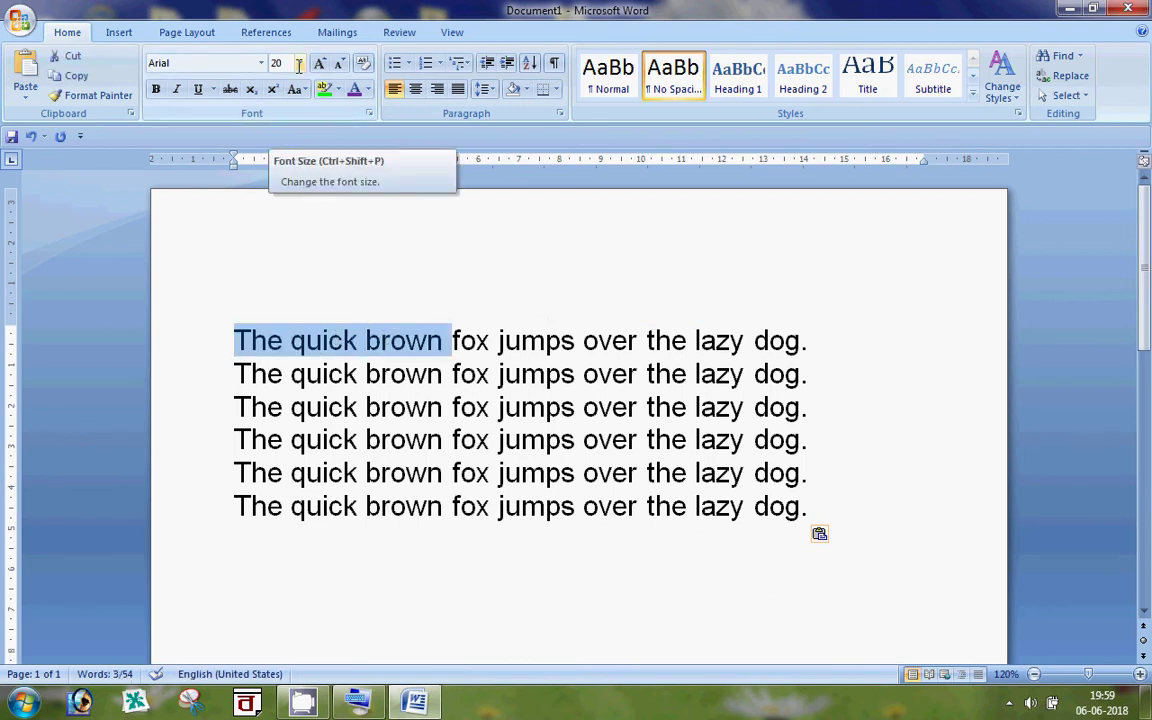
left_click(299, 64)
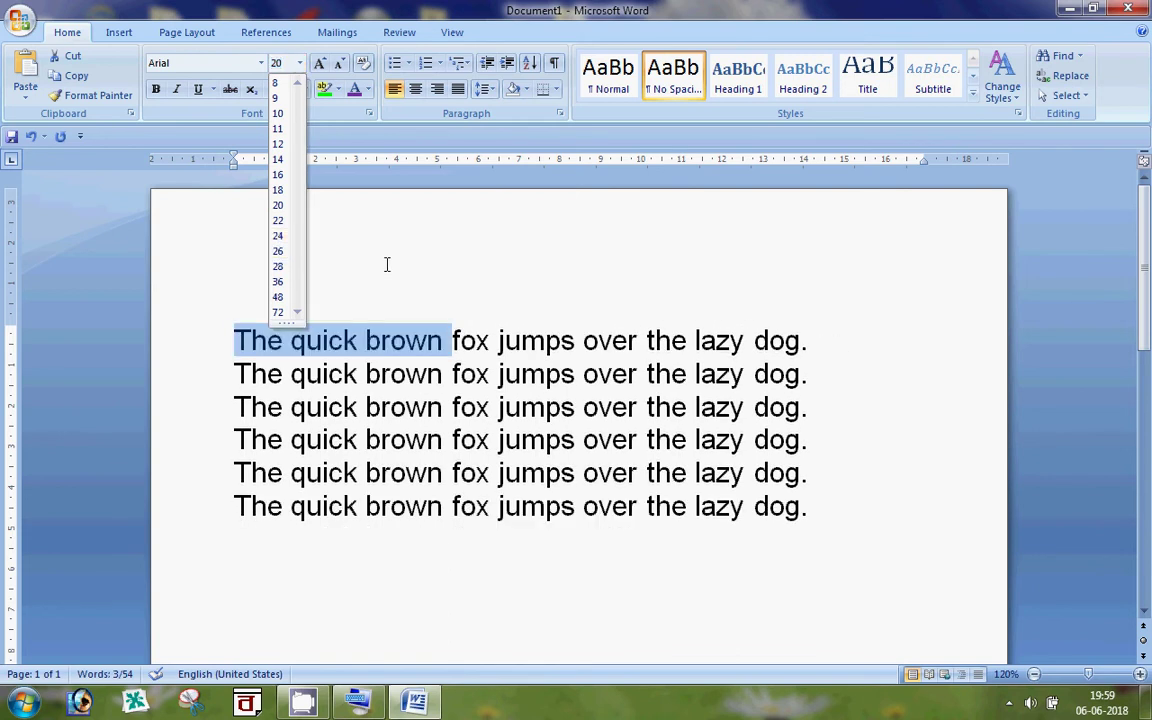
left_click(364, 340)
left_click_drag(236, 341, 283, 341)
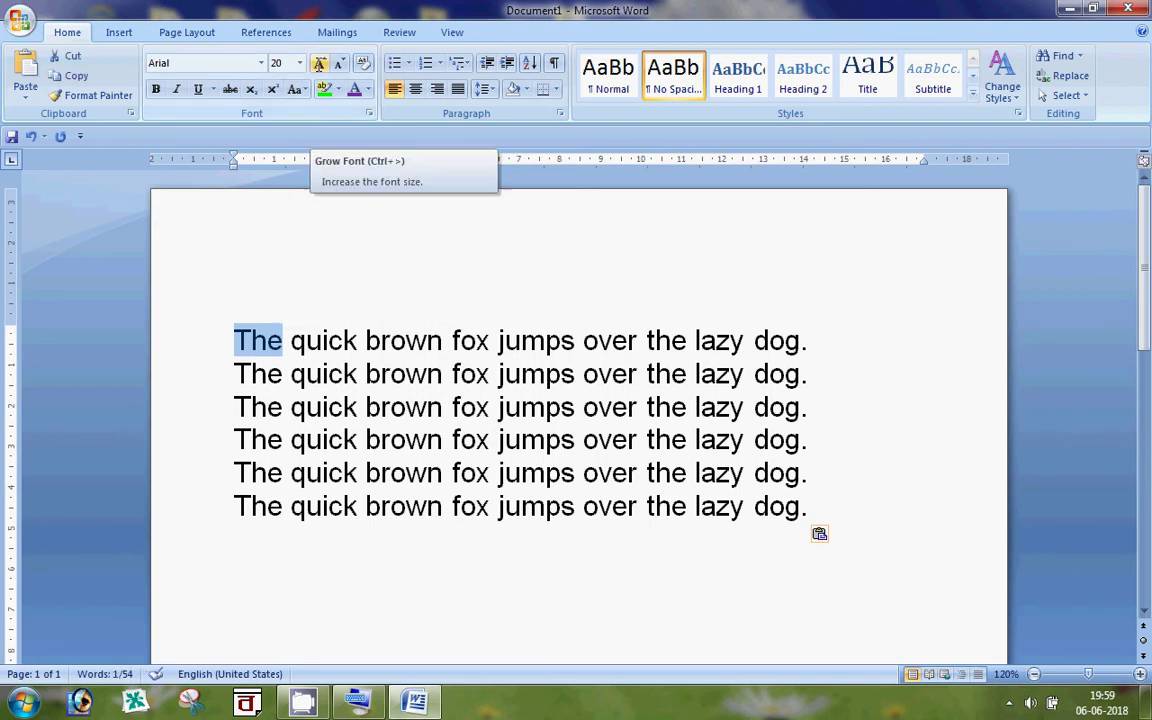
left_click(319, 64)
left_click(319, 64)
left_click(319, 64)
left_click(319, 64)
left_click(319, 64)
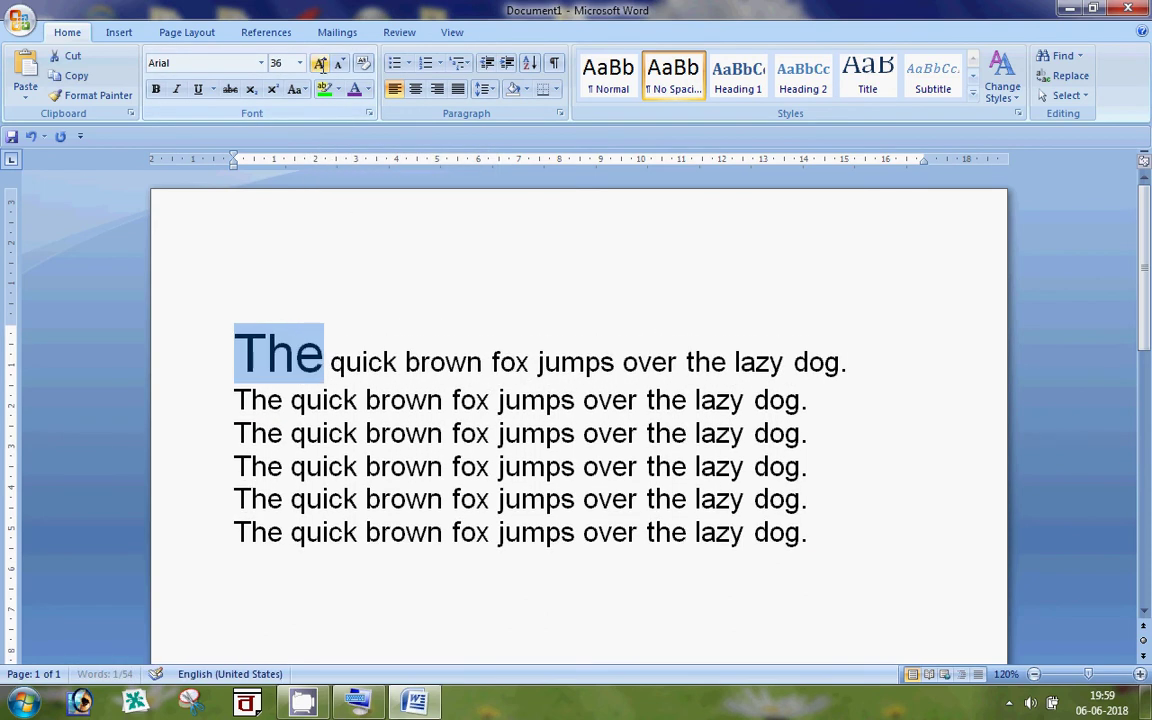
left_click(339, 64)
left_click(339, 64)
left_click(339, 64)
left_click(339, 64)
left_click(339, 64)
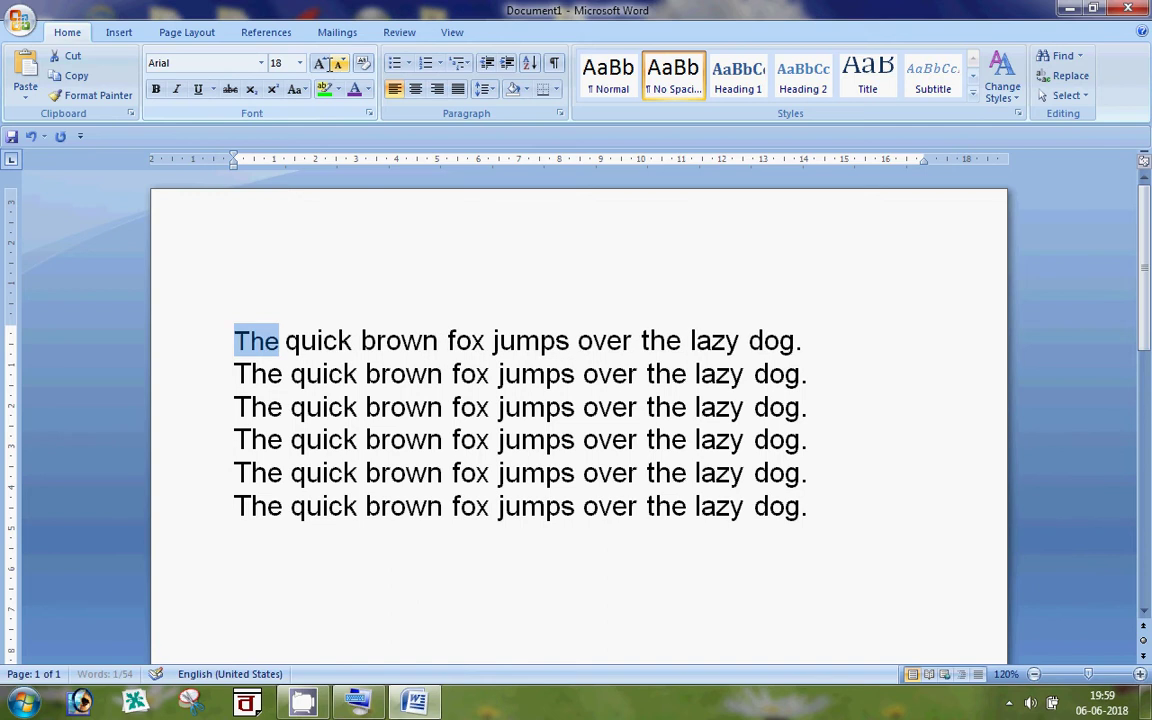
left_click(319, 64)
left_click(319, 64)
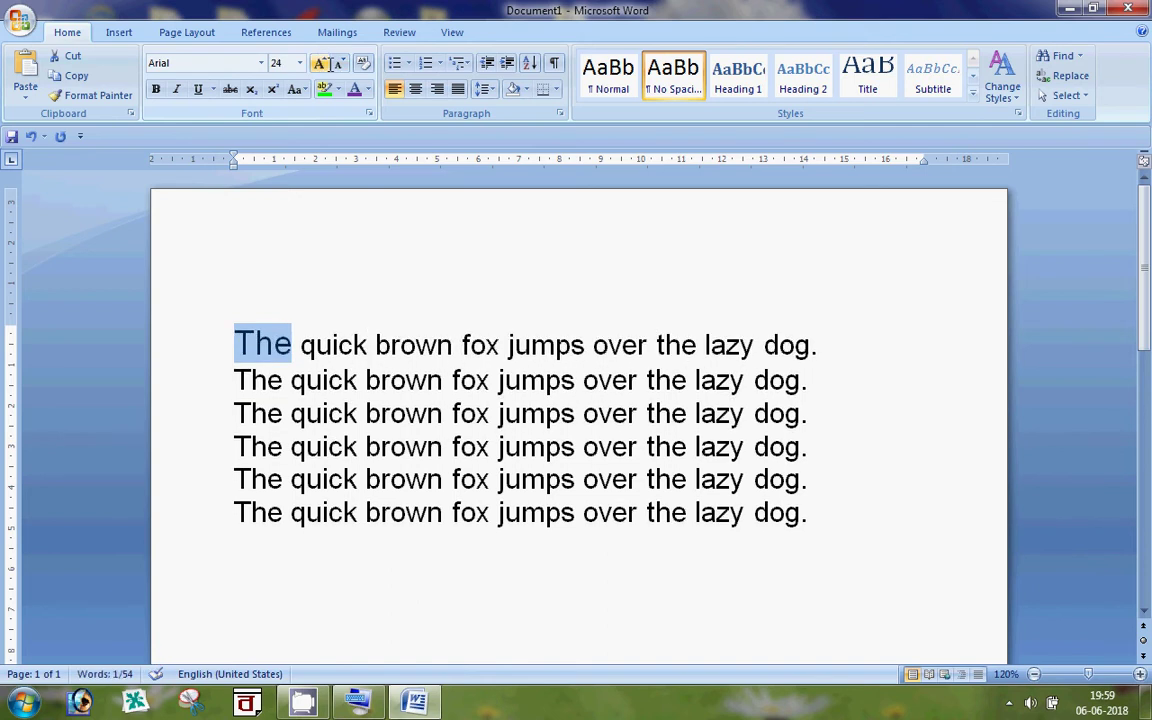
left_click(339, 64)
left_click(339, 64)
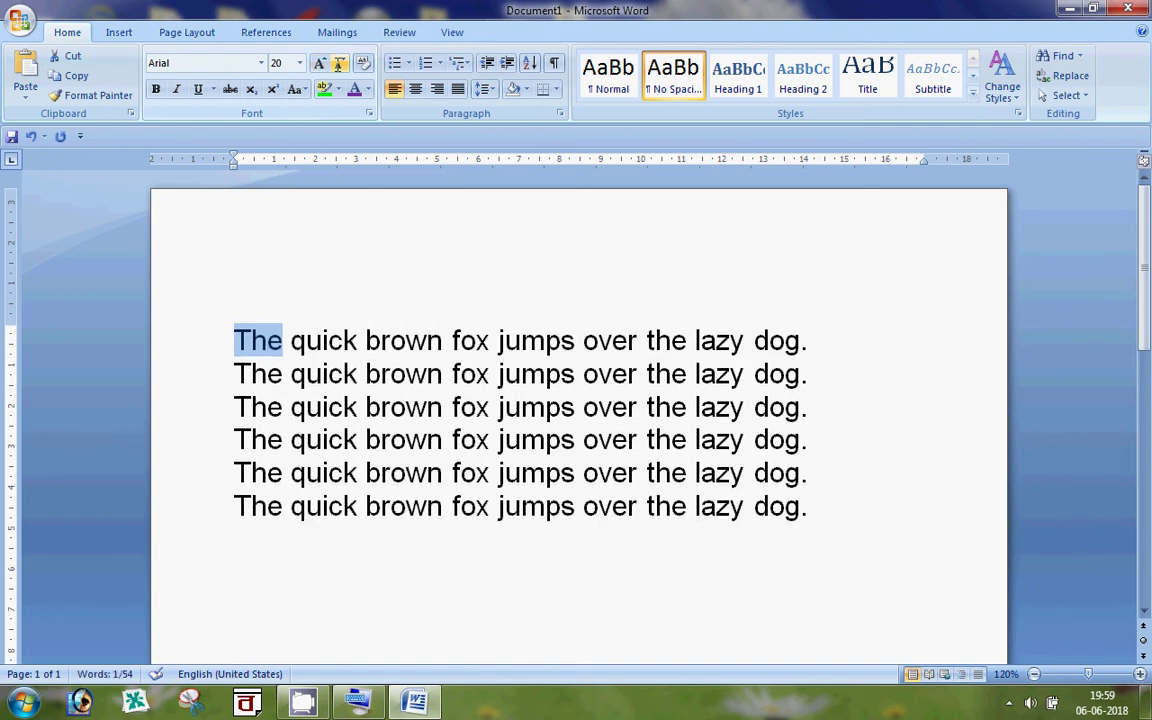
left_click(325, 340)
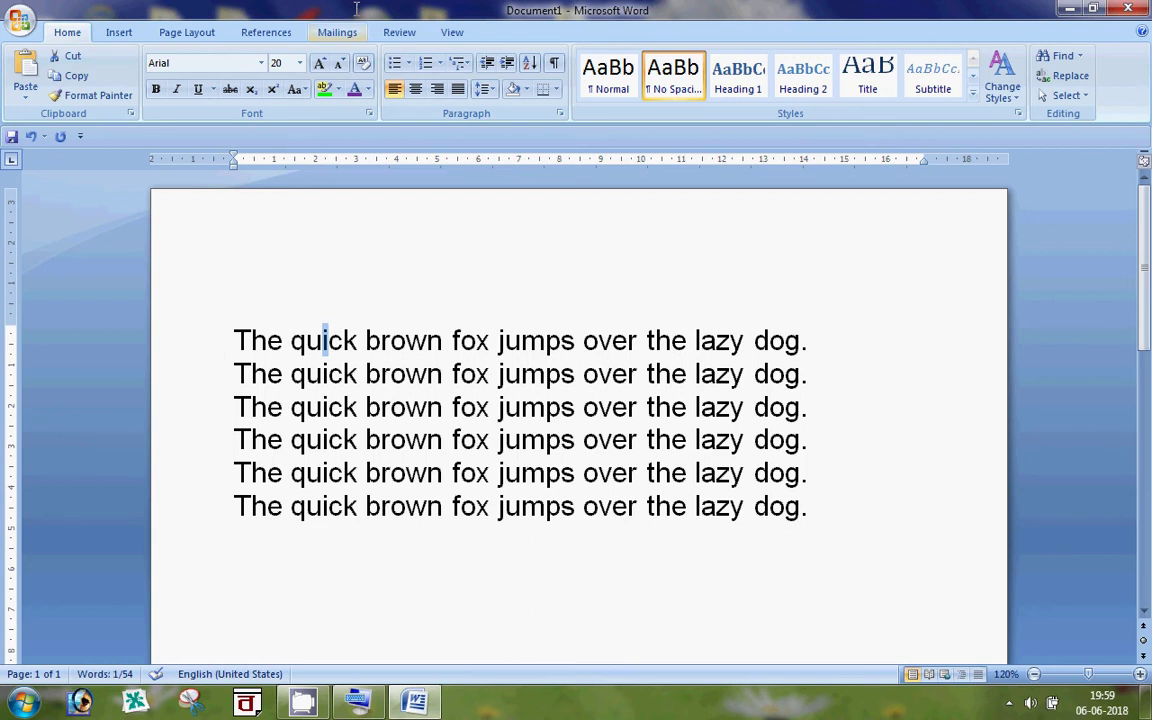
- Set the first sample line in the Brush Script MT font
left_click_drag(237, 331, 807, 345)
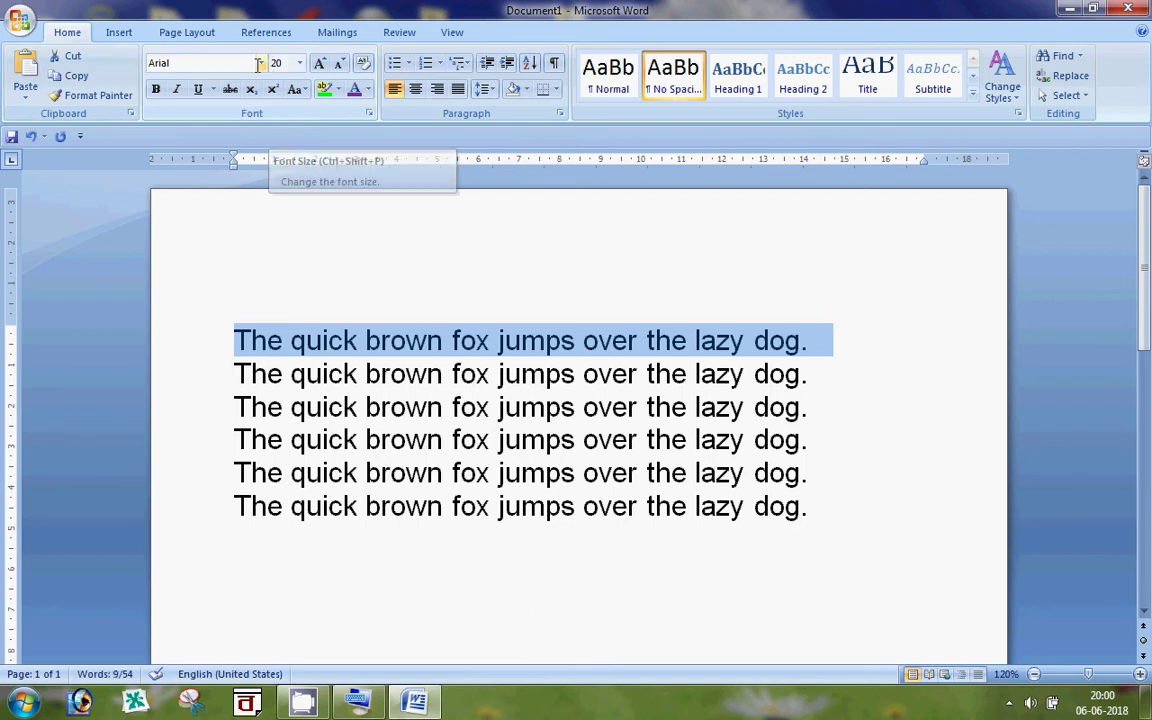
left_click(261, 62)
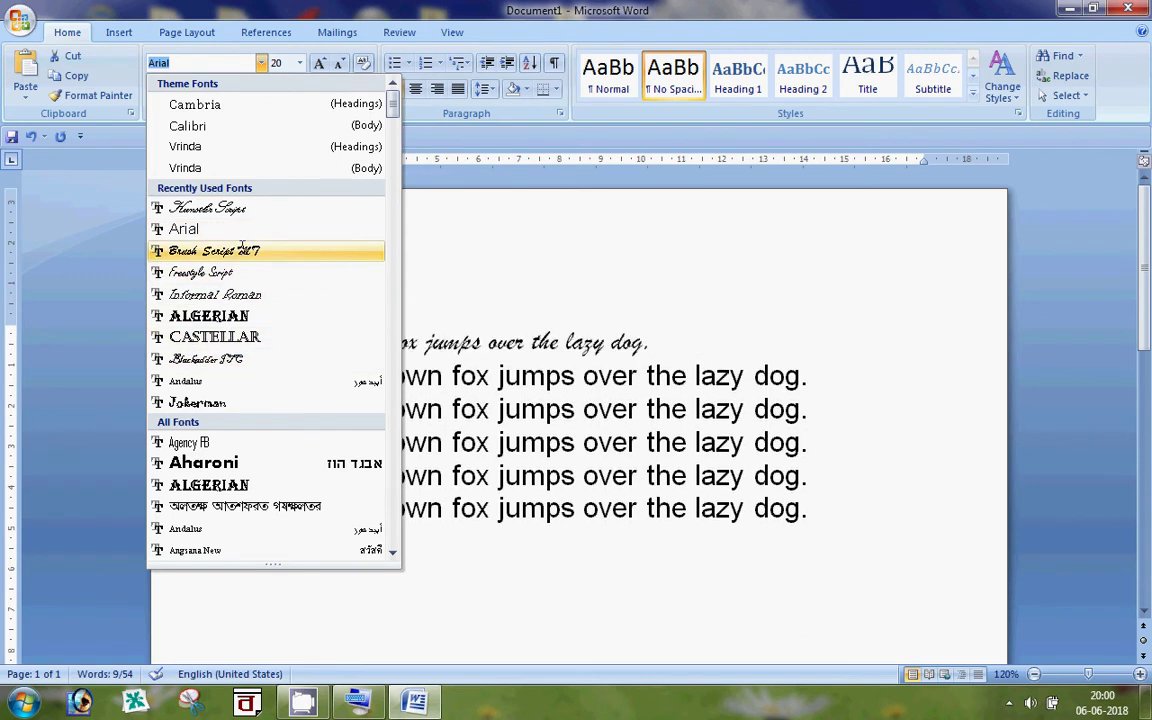
left_click(241, 249)
left_click(369, 408)
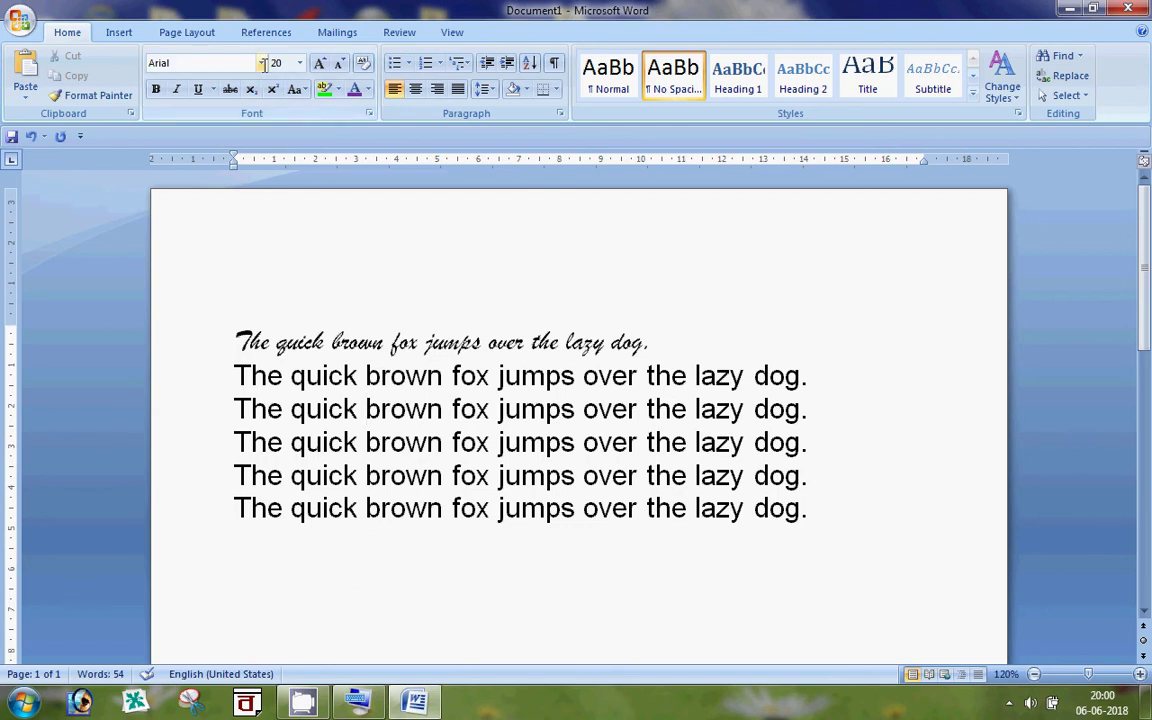
- Resize the five remaining Arial lines to 22 pt with Grow/Shrink Font
left_click(268, 377)
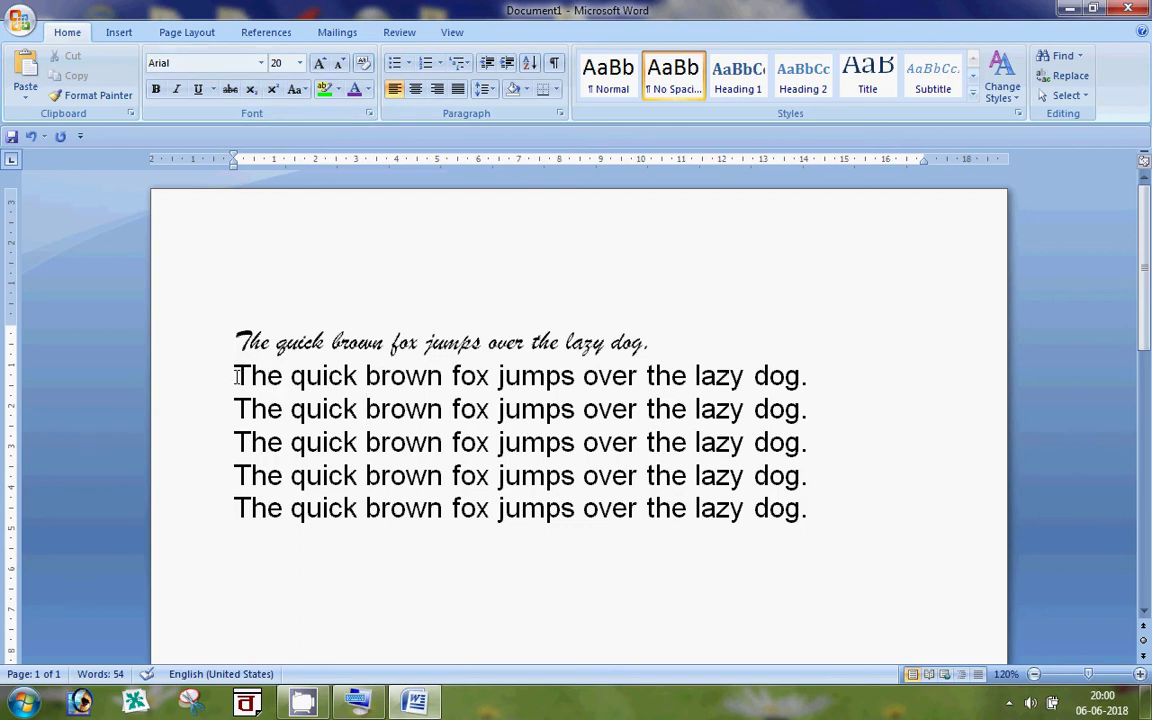
left_click_drag(238, 376, 807, 531)
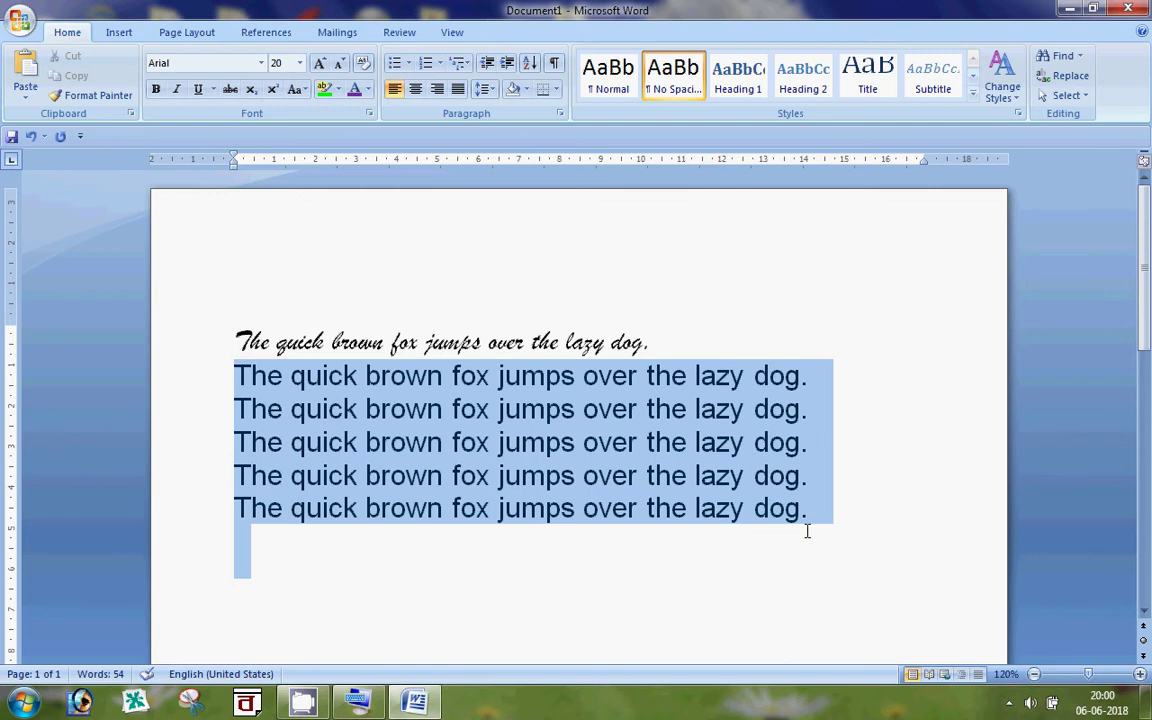
left_click(320, 64)
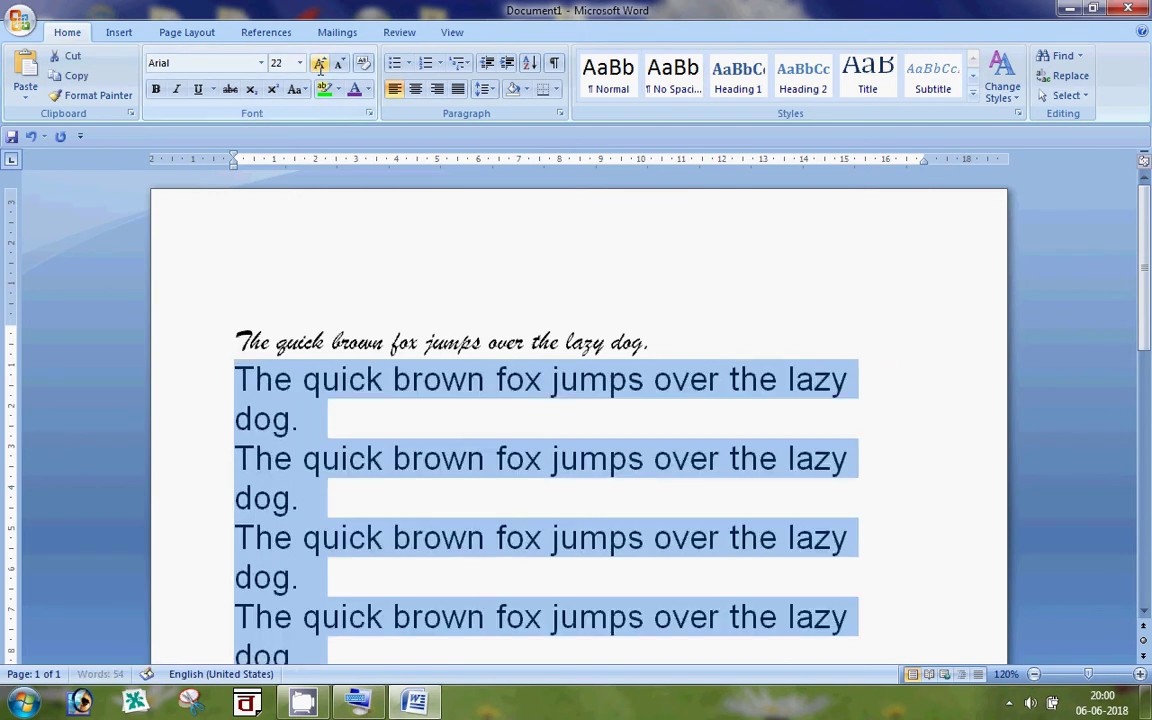
left_click(320, 64)
left_click(340, 64)
left_click(372, 447)
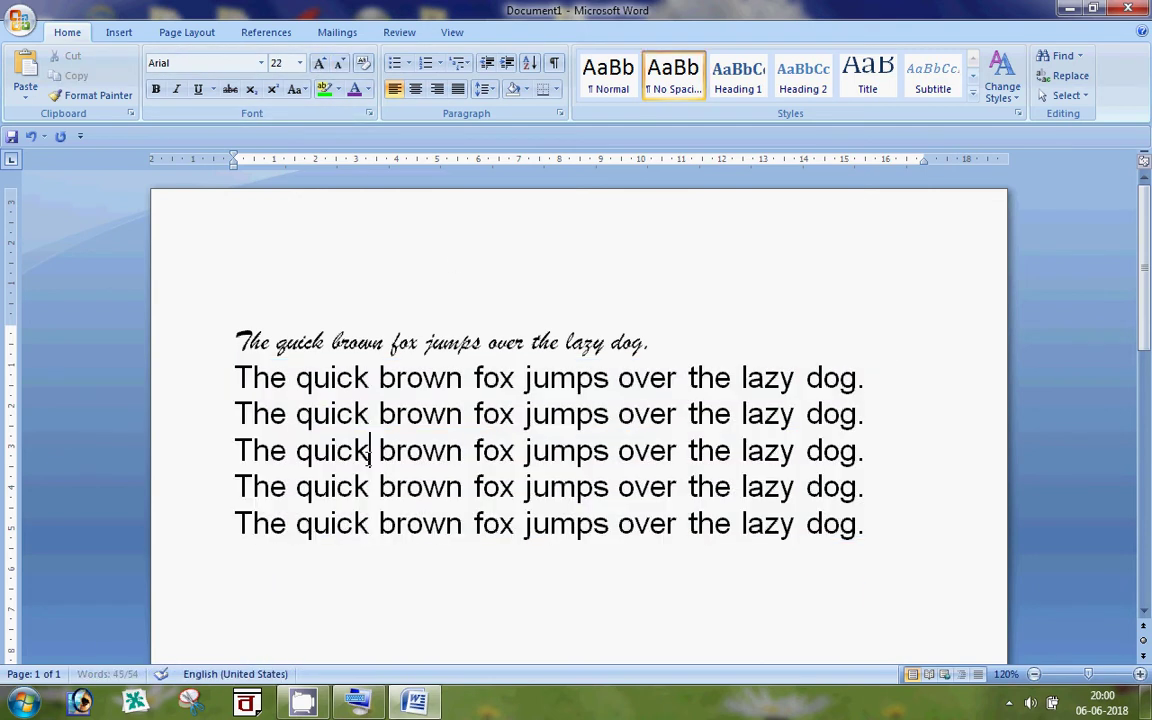
scroll(372, 447, "up", 1, "ctrl")
scroll(352, 460, "up", 2, "ctrl")
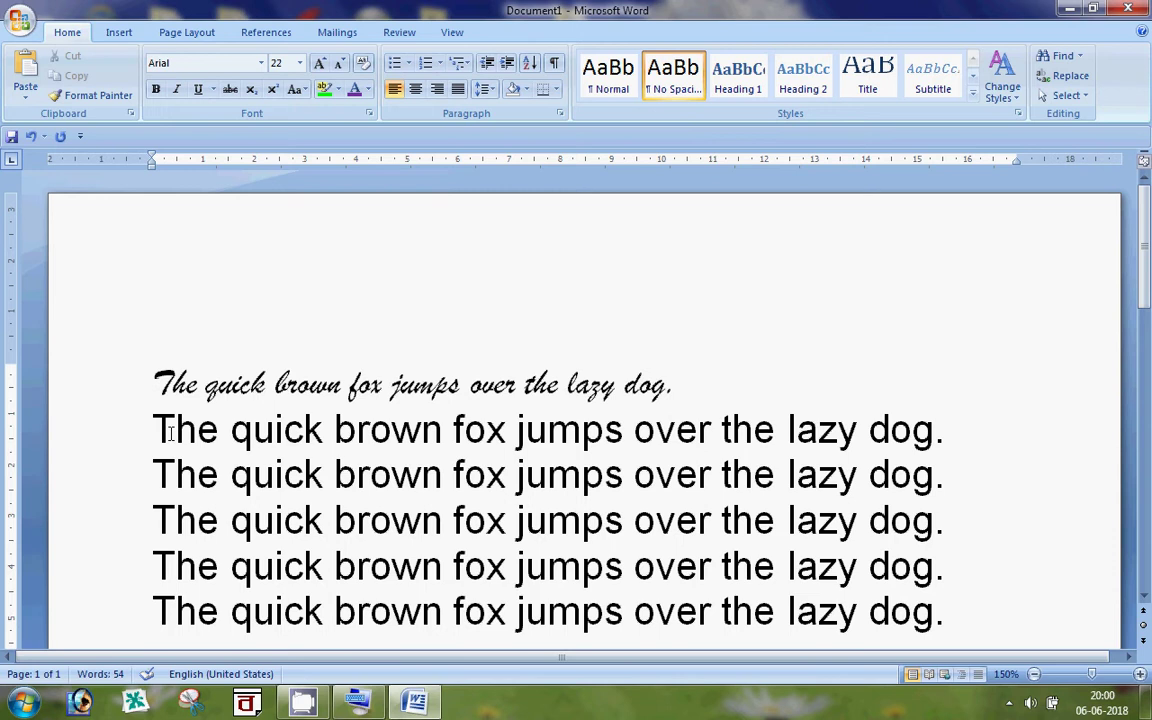
- On the second line, make 'The quick' bold, 'brown' italic and 'jumps' underlined
left_click_drag(152, 430, 300, 430)
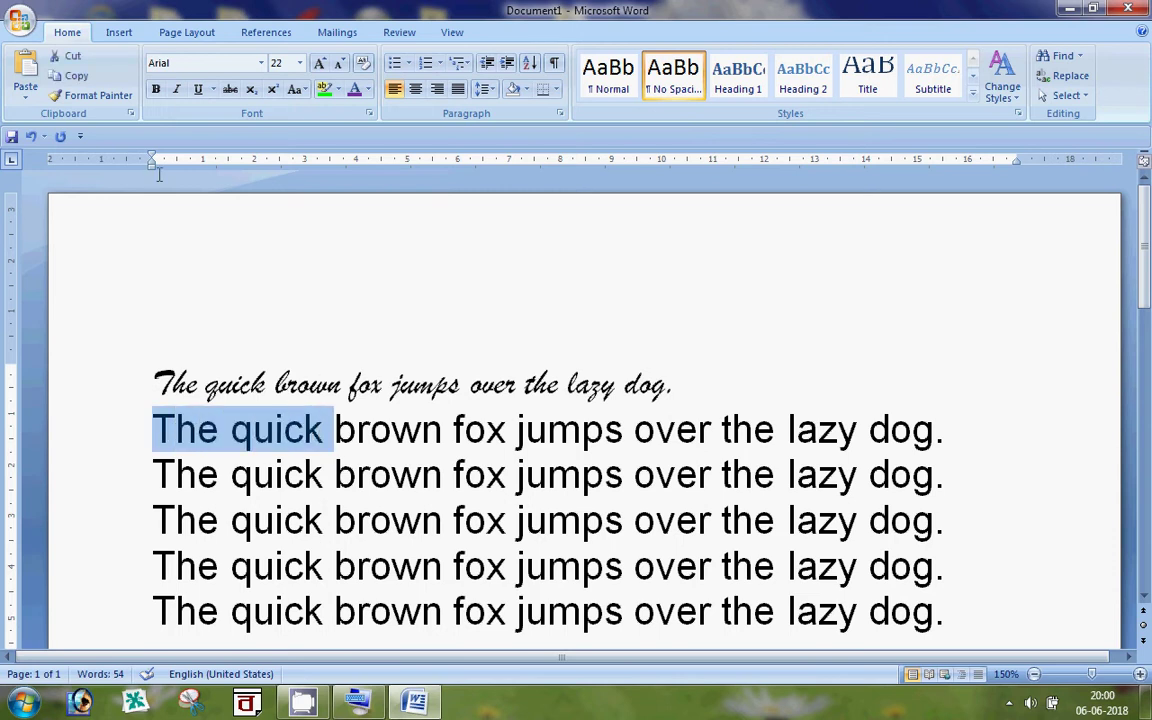
left_click(155, 89)
left_click(333, 519)
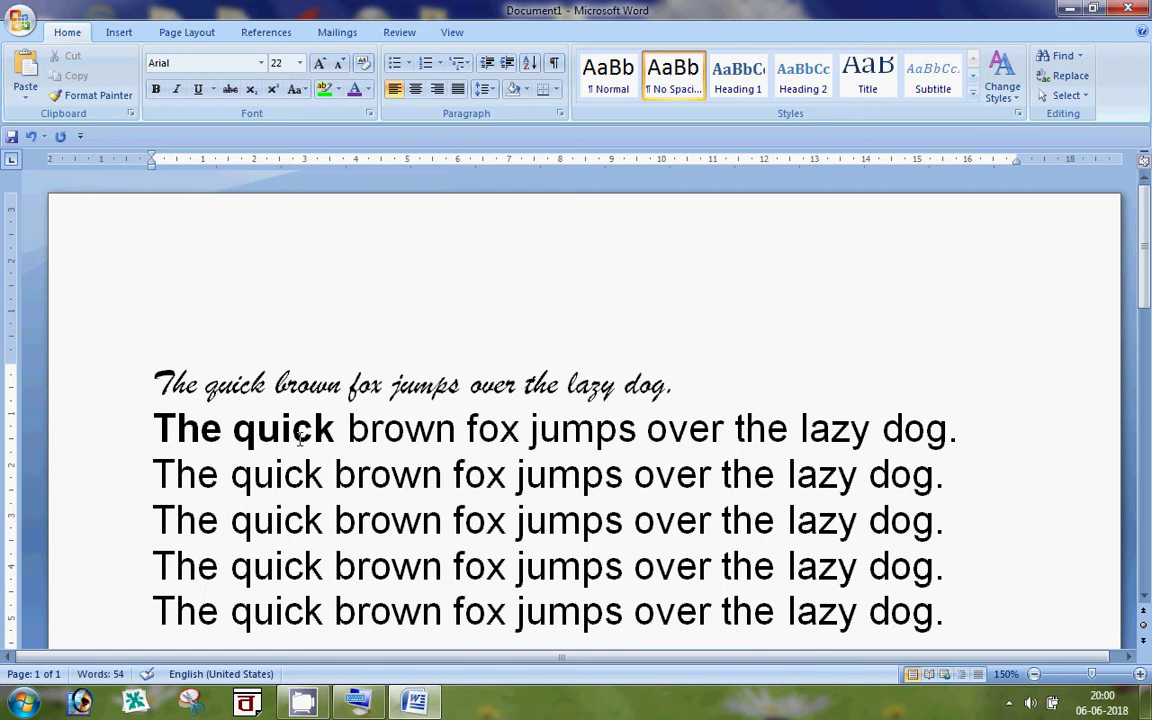
left_click_drag(349, 430, 456, 430)
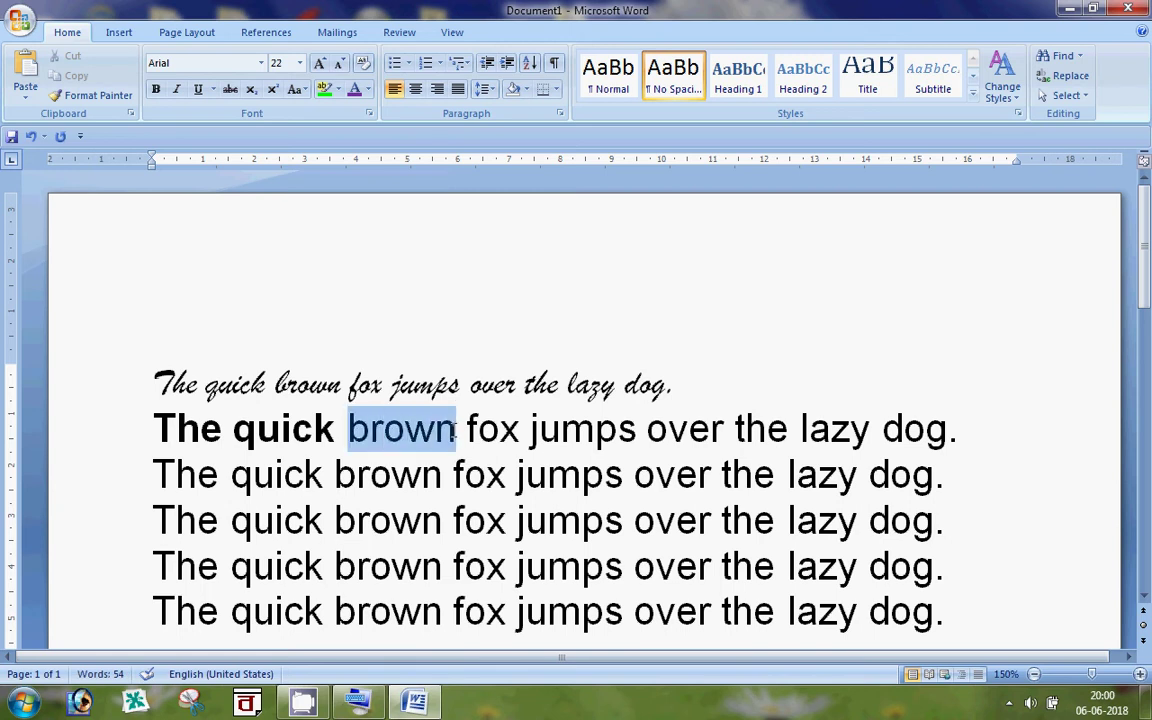
left_click(177, 90)
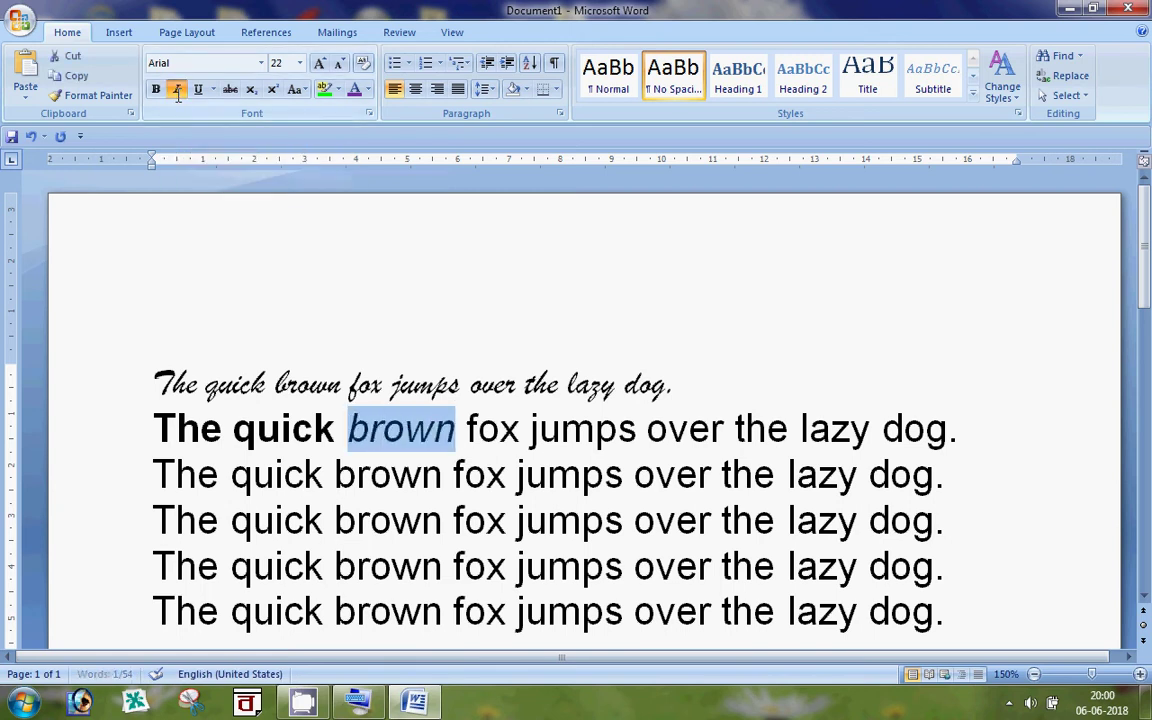
left_click(392, 519)
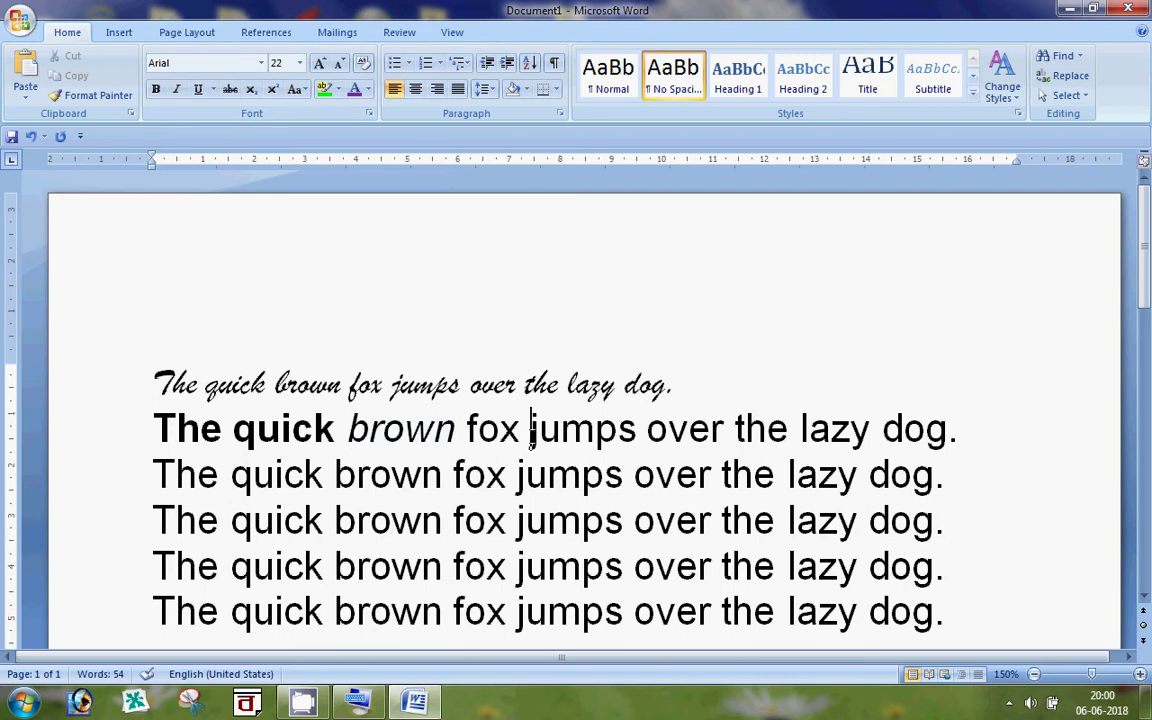
left_click_drag(530, 432, 636, 440)
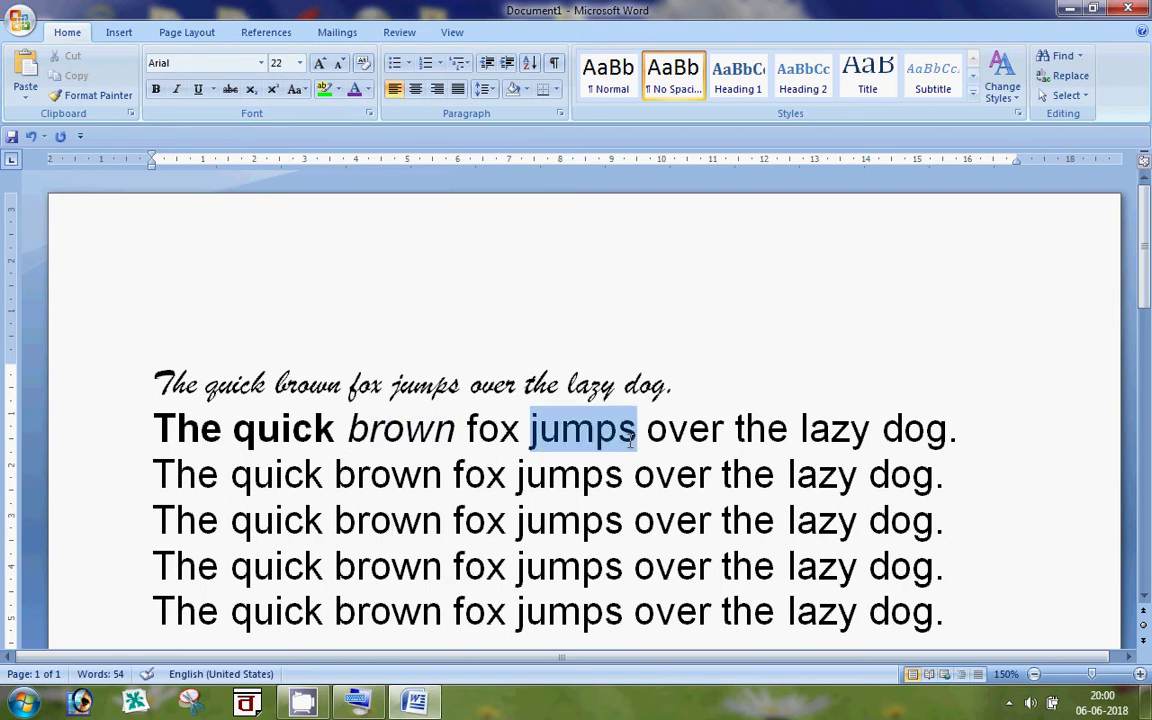
left_click(199, 90)
left_click(599, 519)
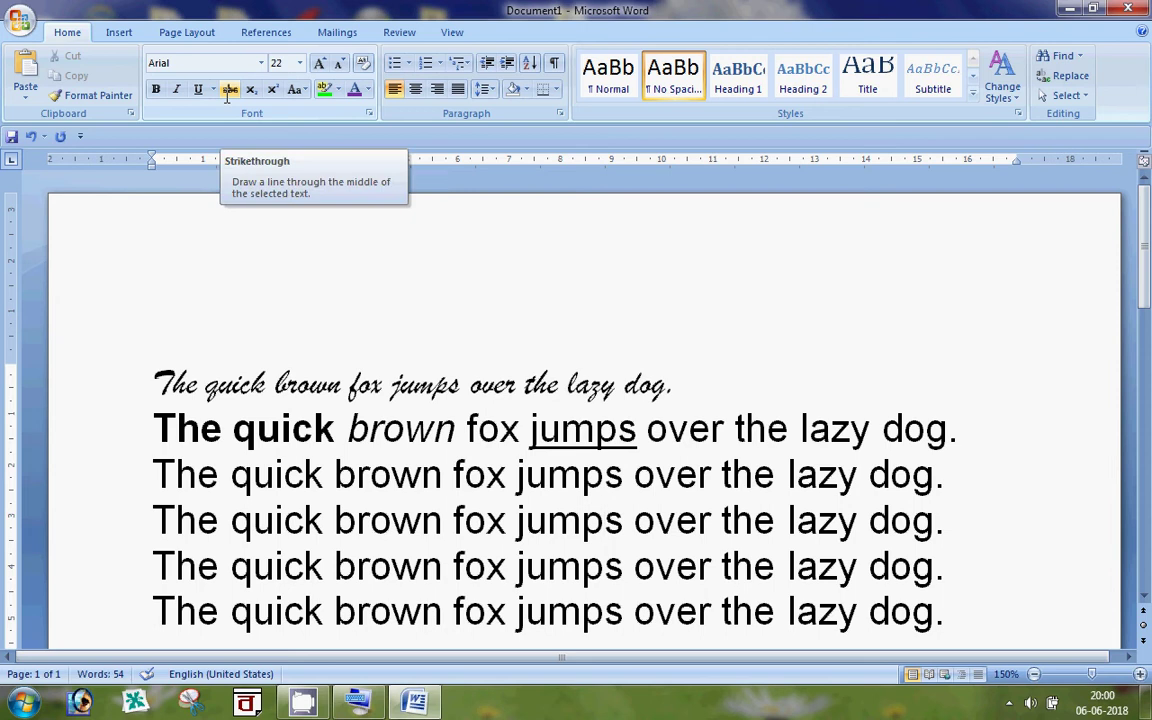
- Apply strikethrough to the word 'over' on the second line
left_click(273, 520)
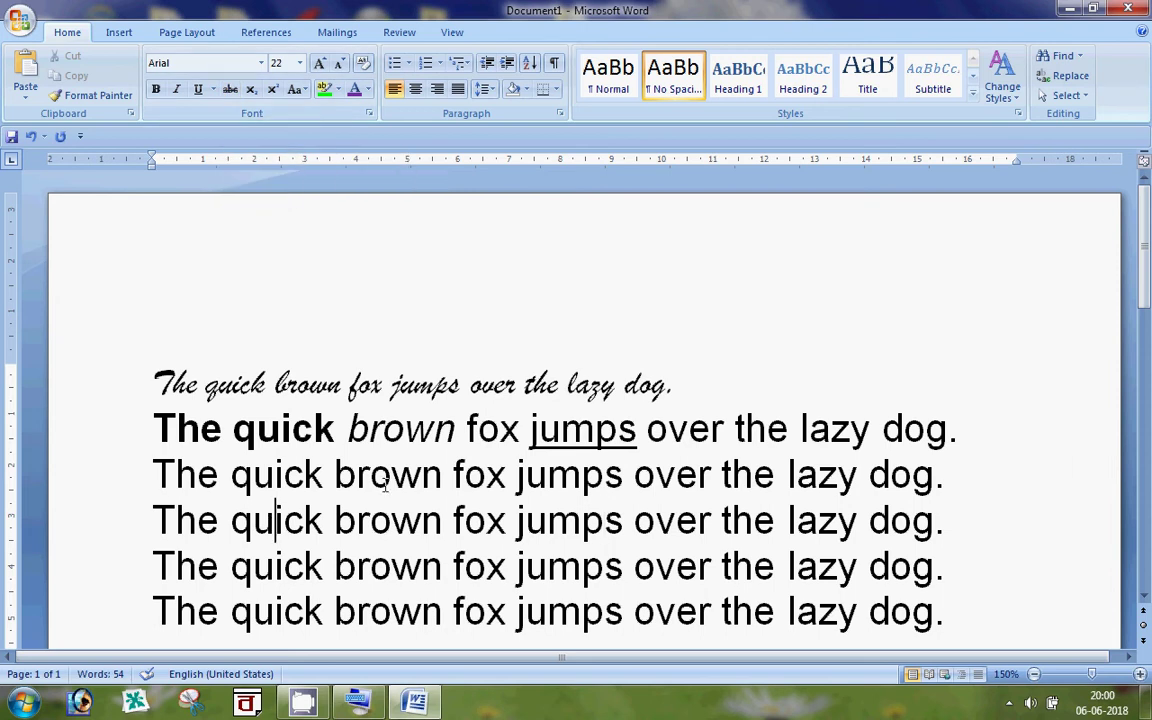
left_click_drag(649, 429, 719, 432)
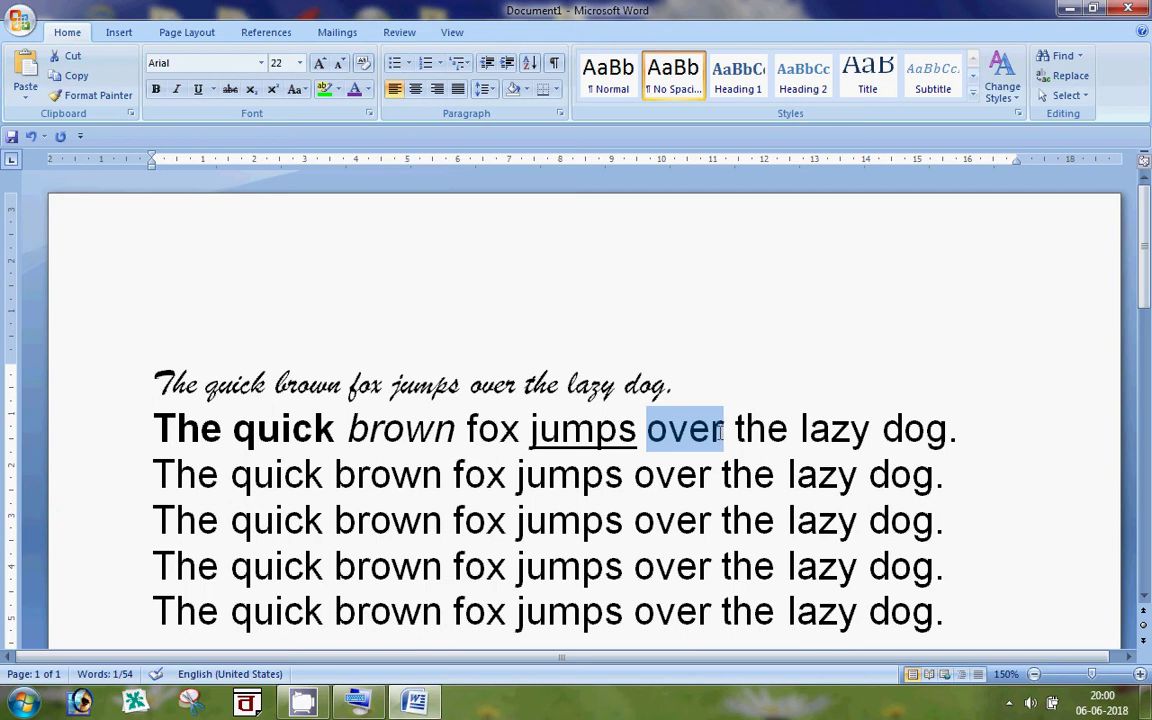
left_click(230, 89)
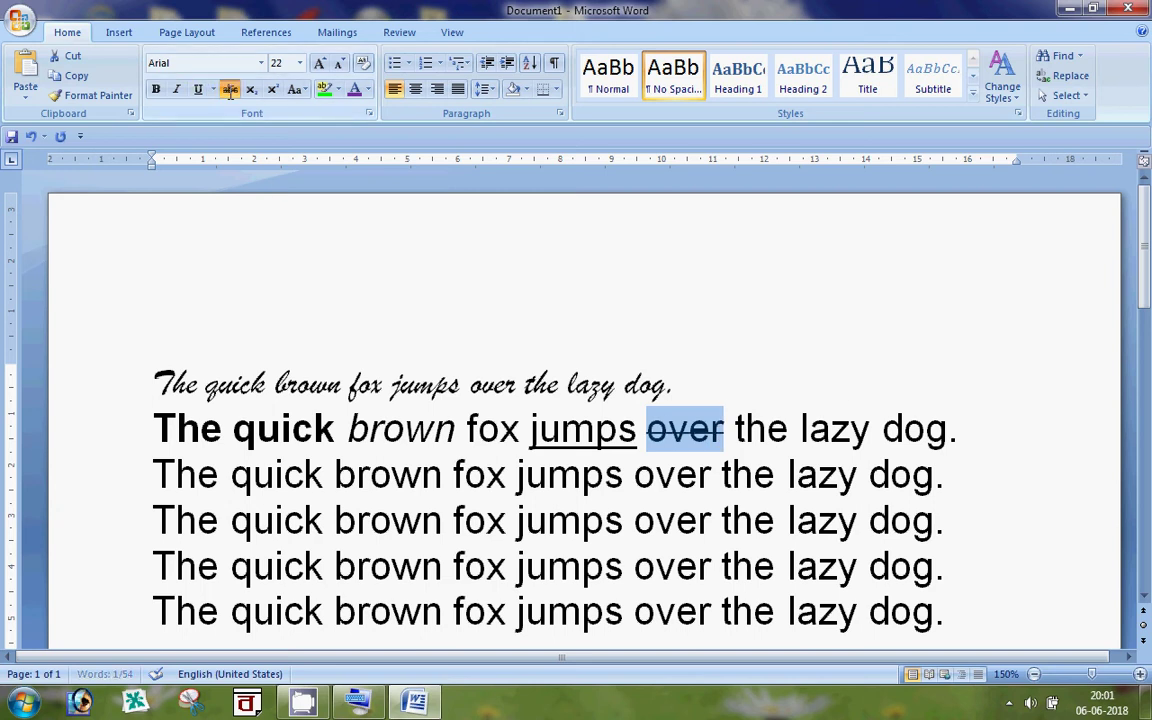
left_click(686, 492)
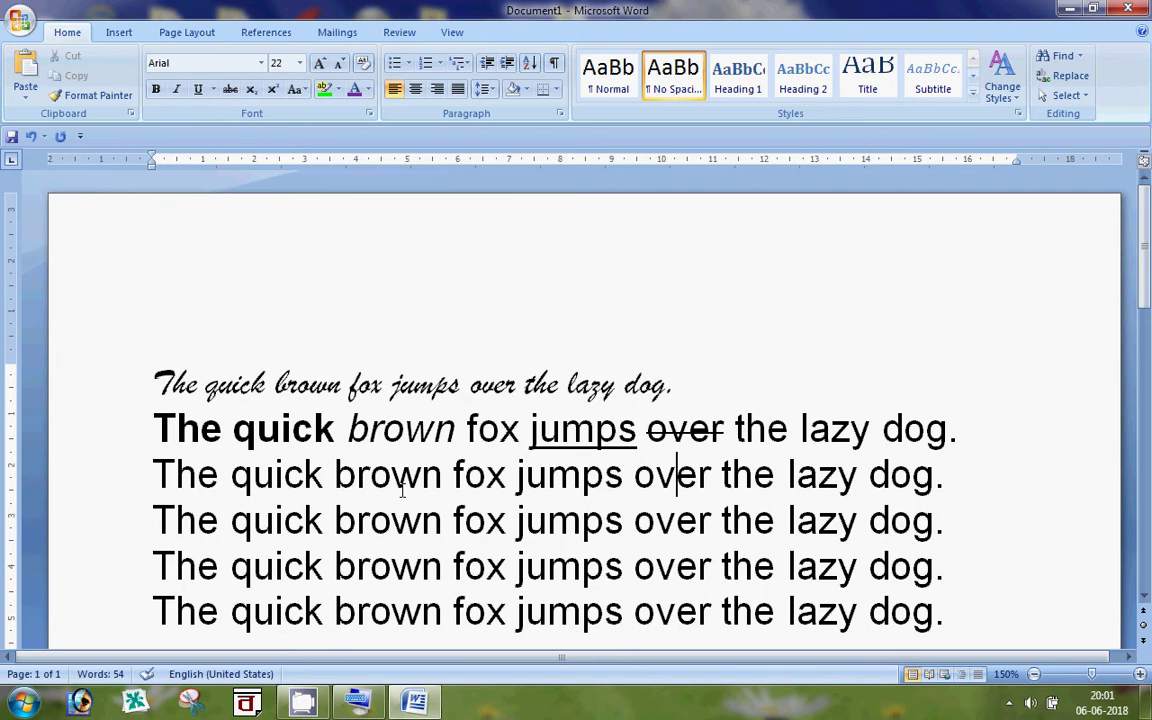
- Type H2SO4 on a new line below the samples and enlarge it to 28 pt
scroll(406, 558, "down", 3)
left_click(386, 553)
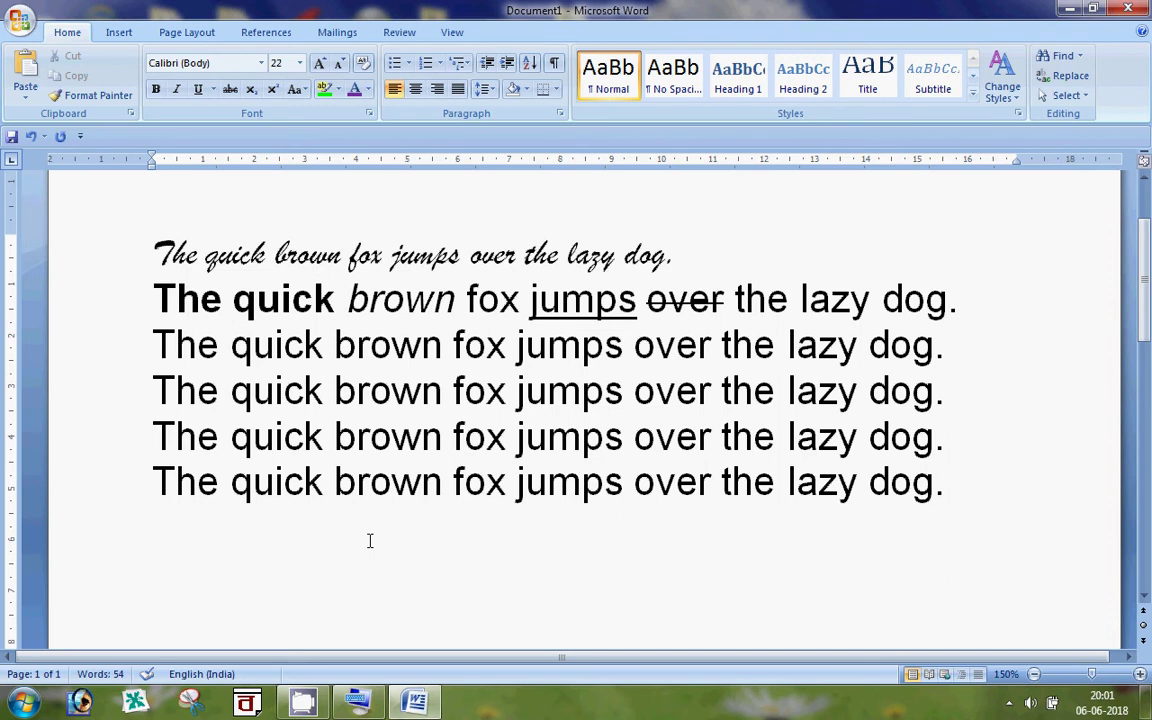
type("H2S")
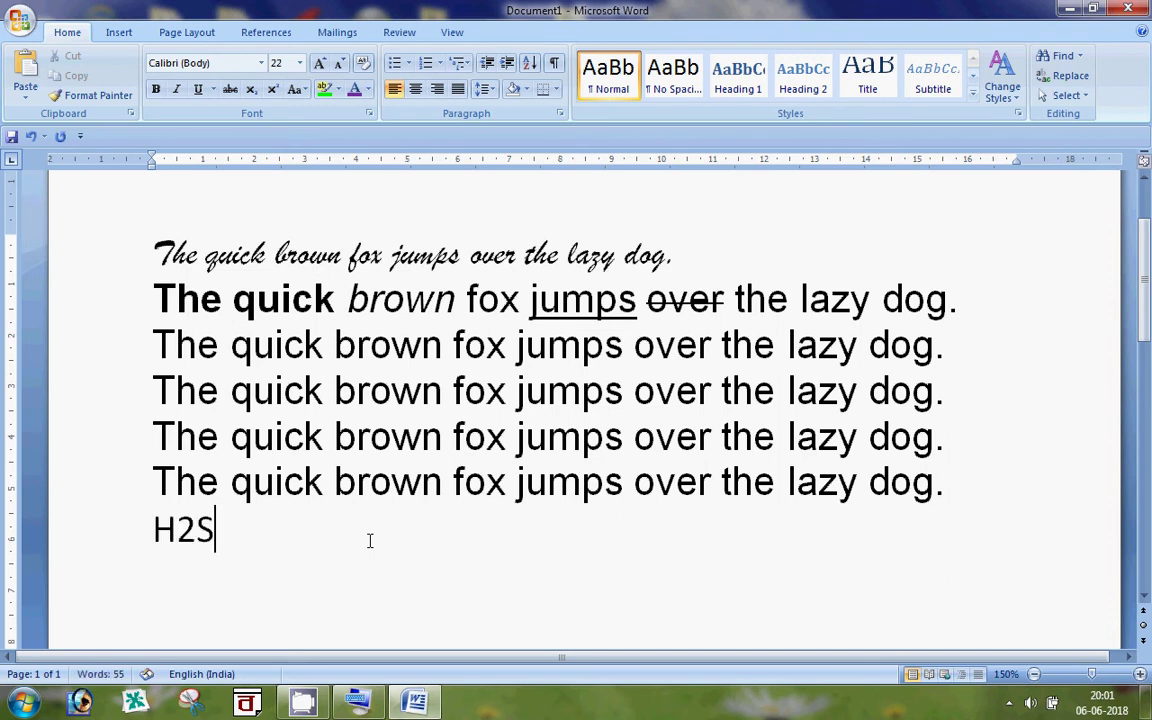
type("O4")
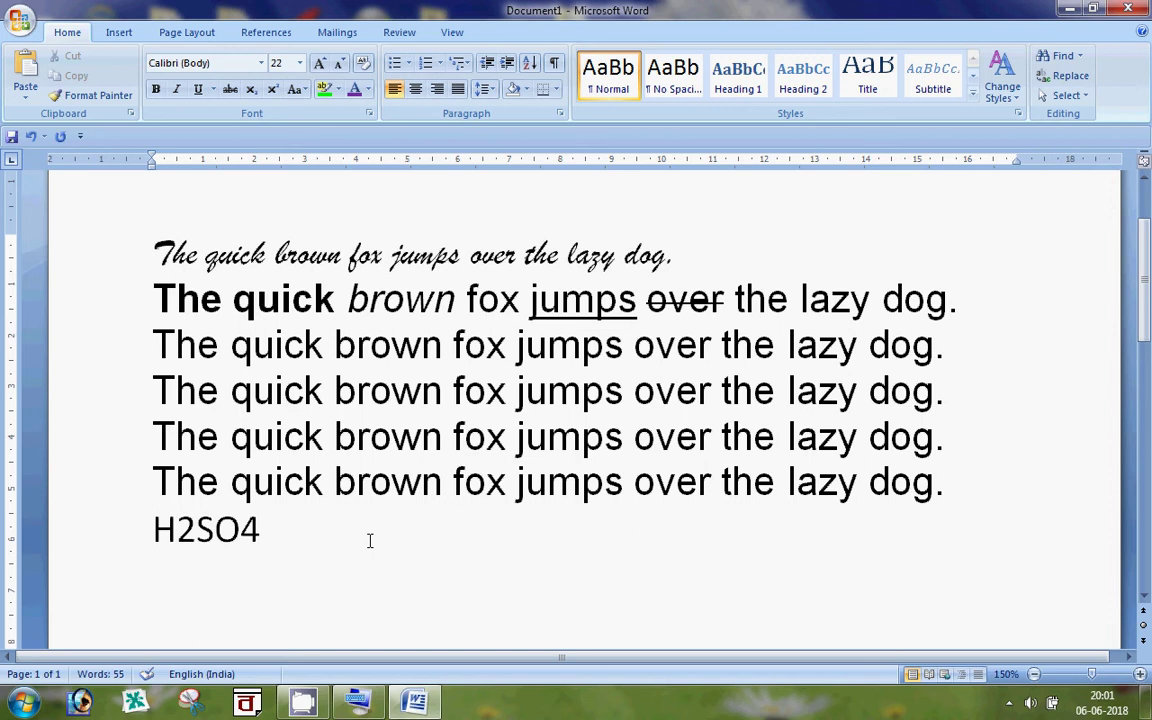
left_click_drag(278, 535, 140, 530)
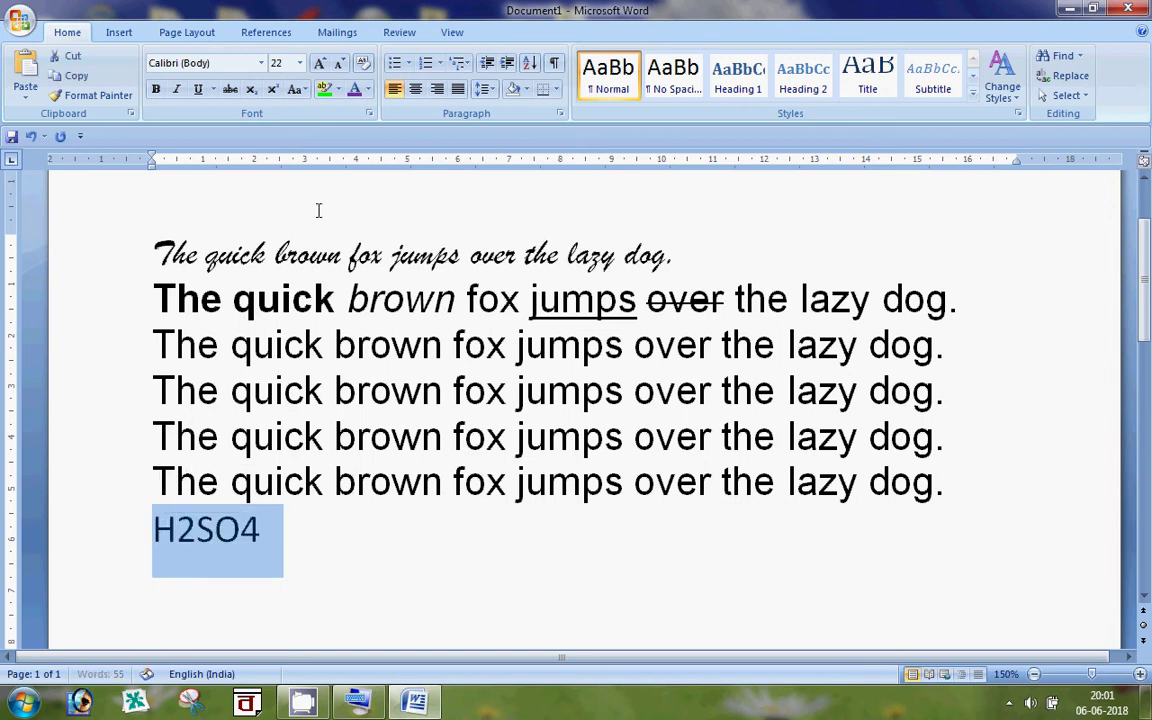
key("ctrl+shift+period")
key("ctrl+shift+period")
key("ctrl+shift+period")
left_click(300, 537)
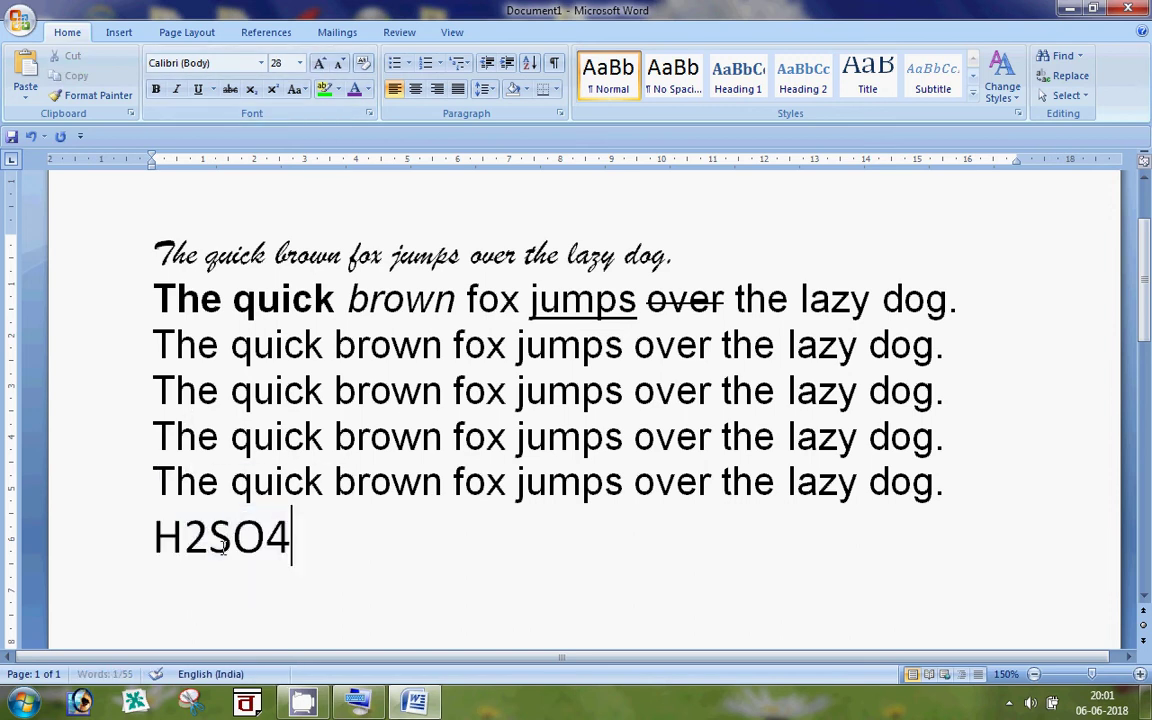
- Make the 2 and the 4 in H2SO4 subscript, then turn subscript off
left_click_drag(183, 537, 208, 537)
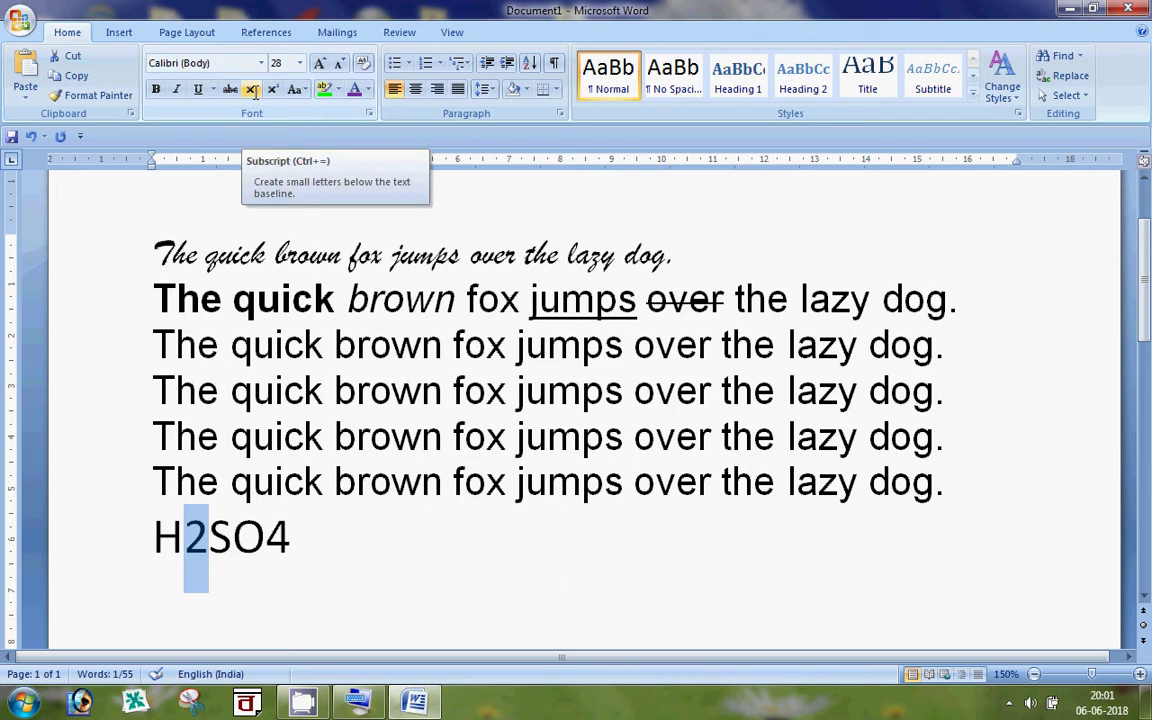
left_click(252, 90)
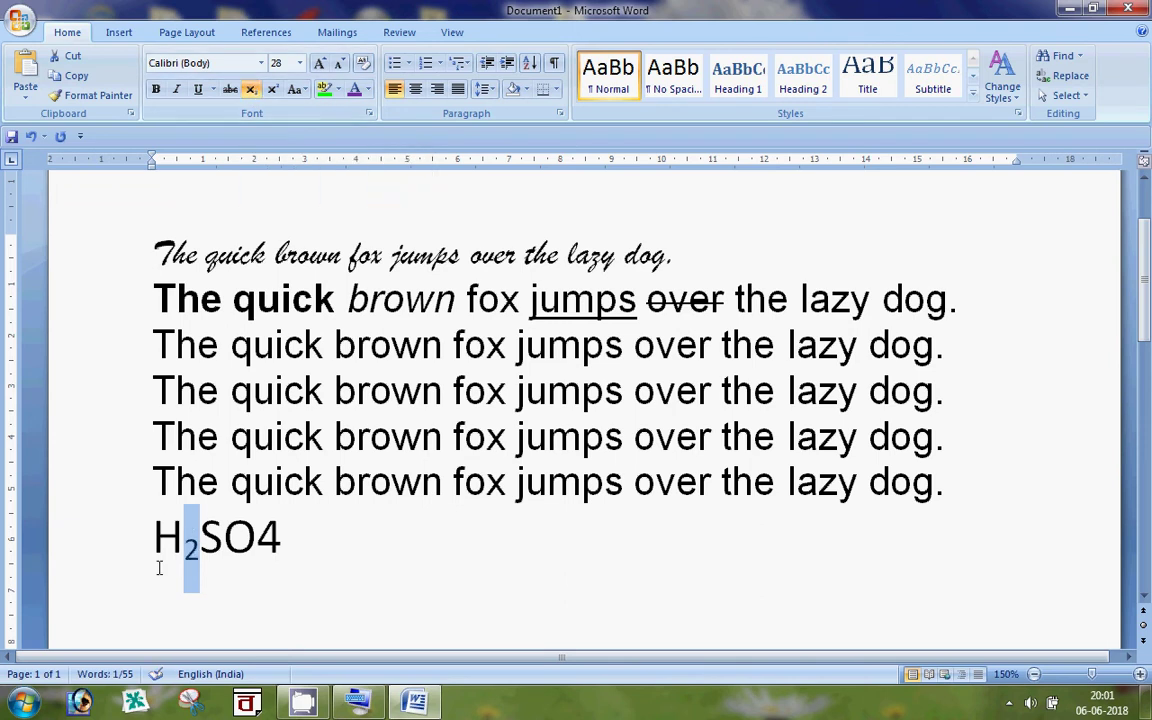
left_click(284, 537)
left_click_drag(284, 537, 257, 537)
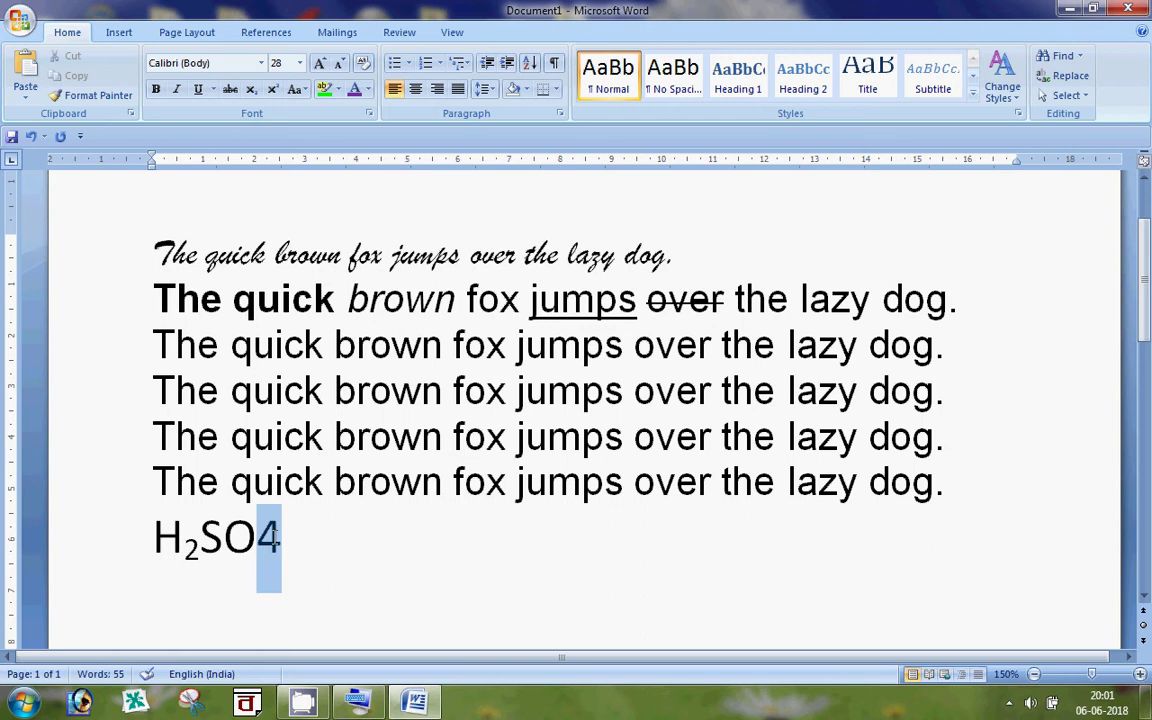
left_click(252, 89)
left_click(297, 551)
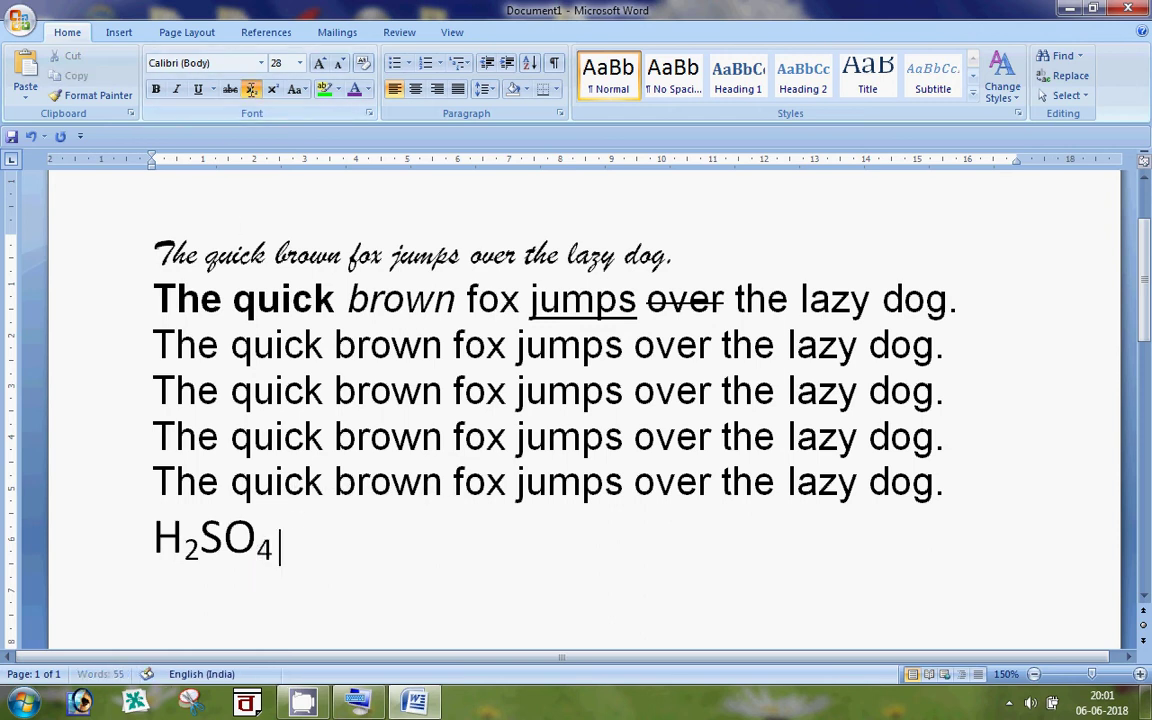
key("ctrl+equal")
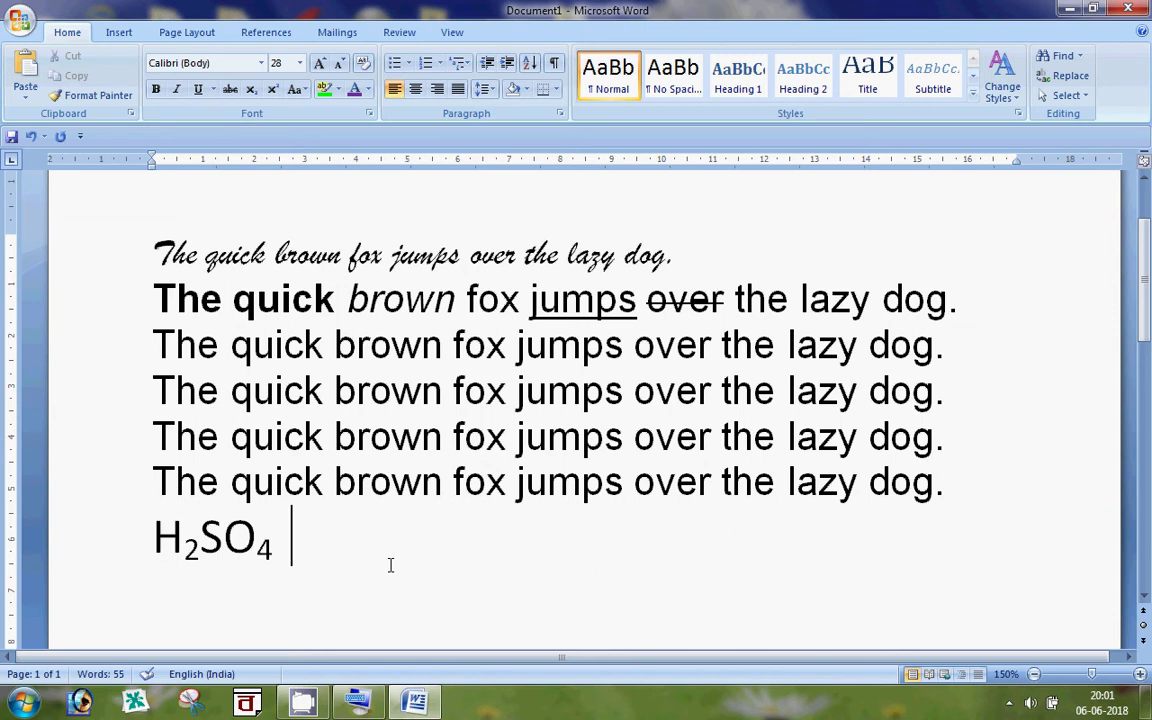
- Type a2+b2 in lowercase and make both 2s superscript to read a²+b²
key("Caps_Lock")
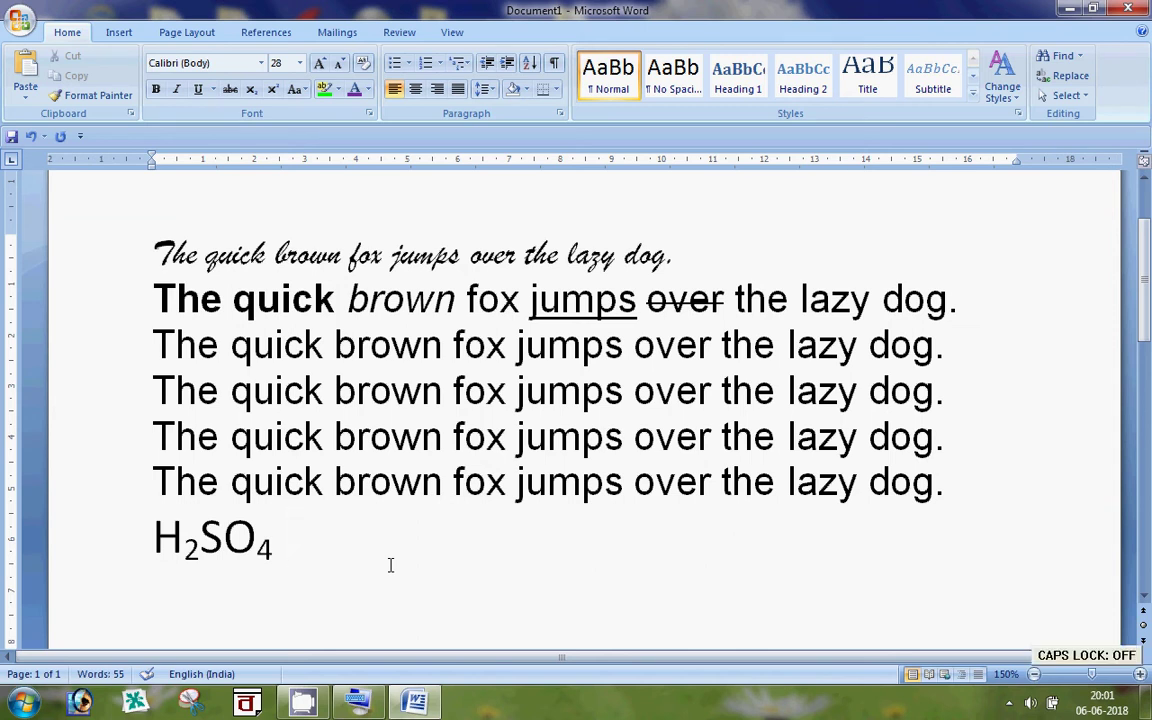
type(" a")
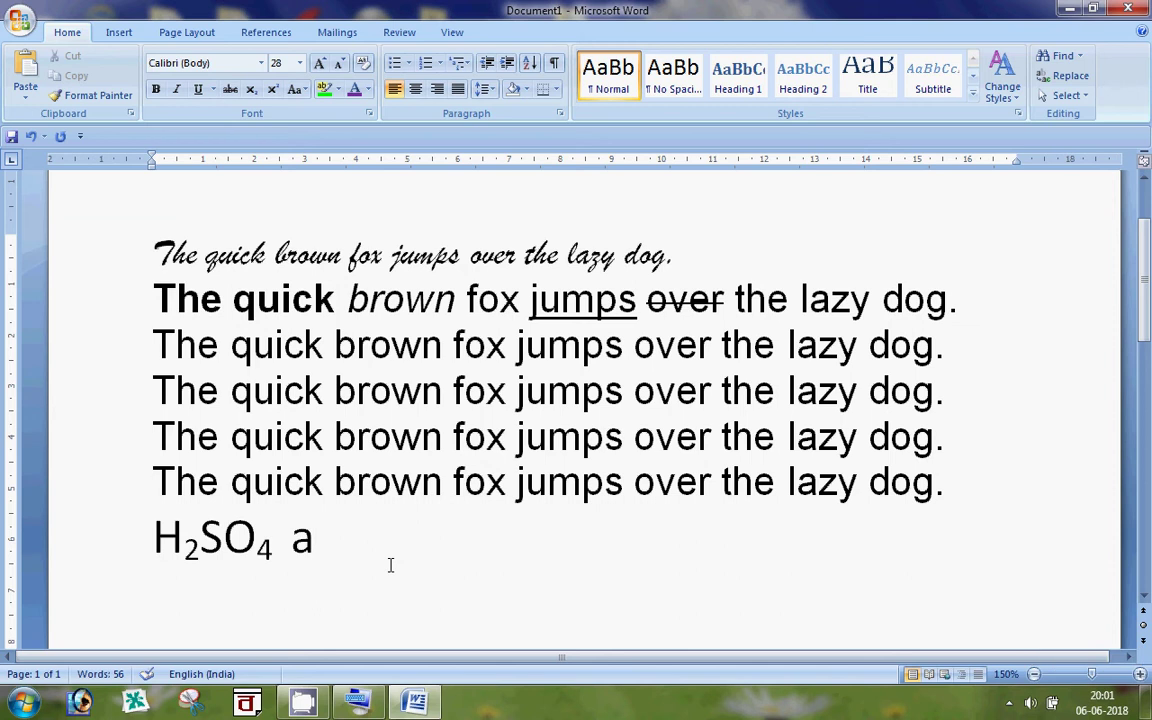
type("2")
type("+b")
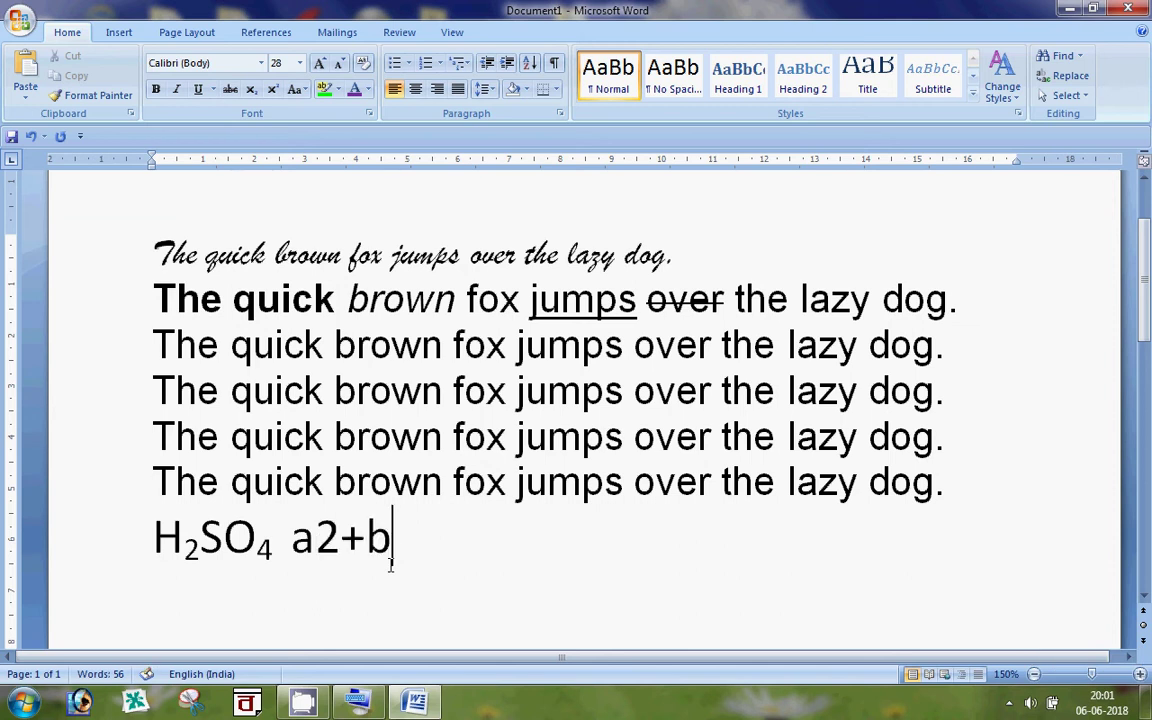
type("2")
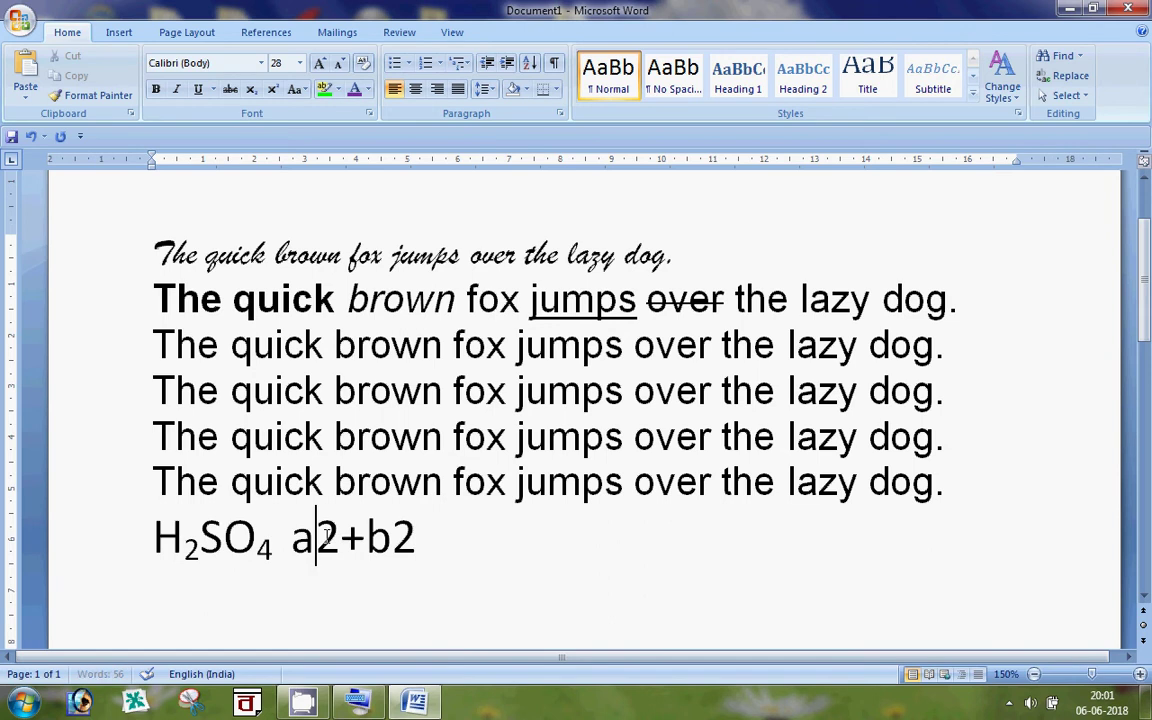
left_click_drag(314, 537, 340, 537)
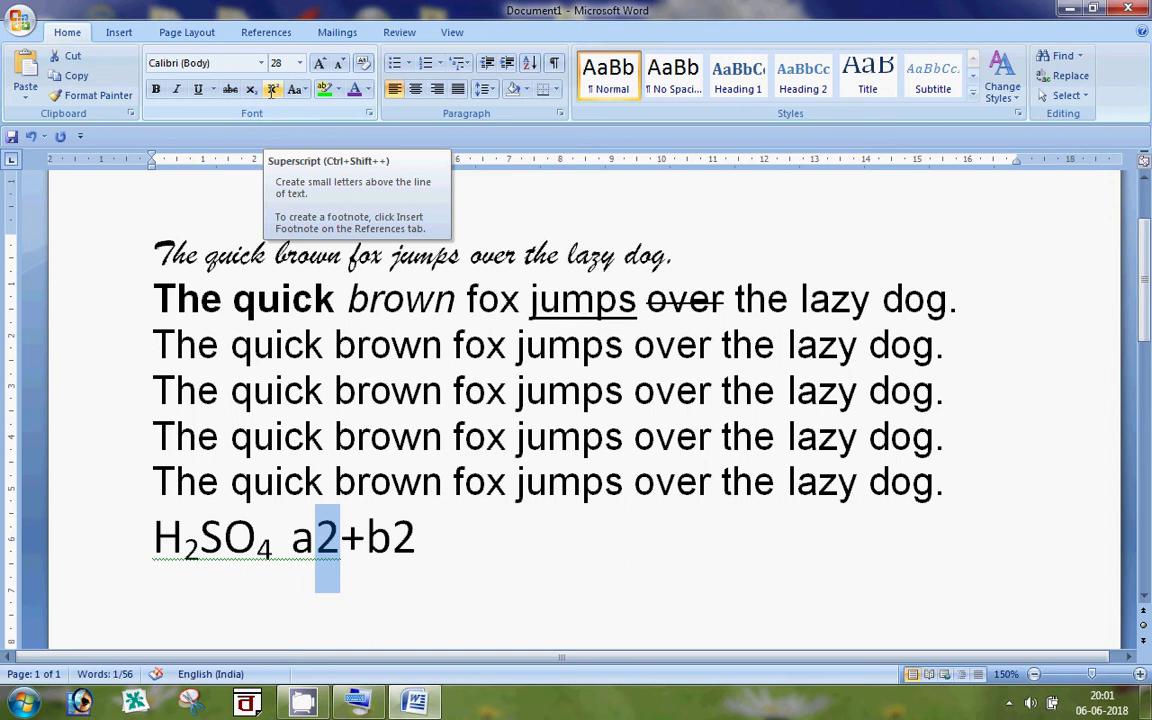
left_click(271, 90)
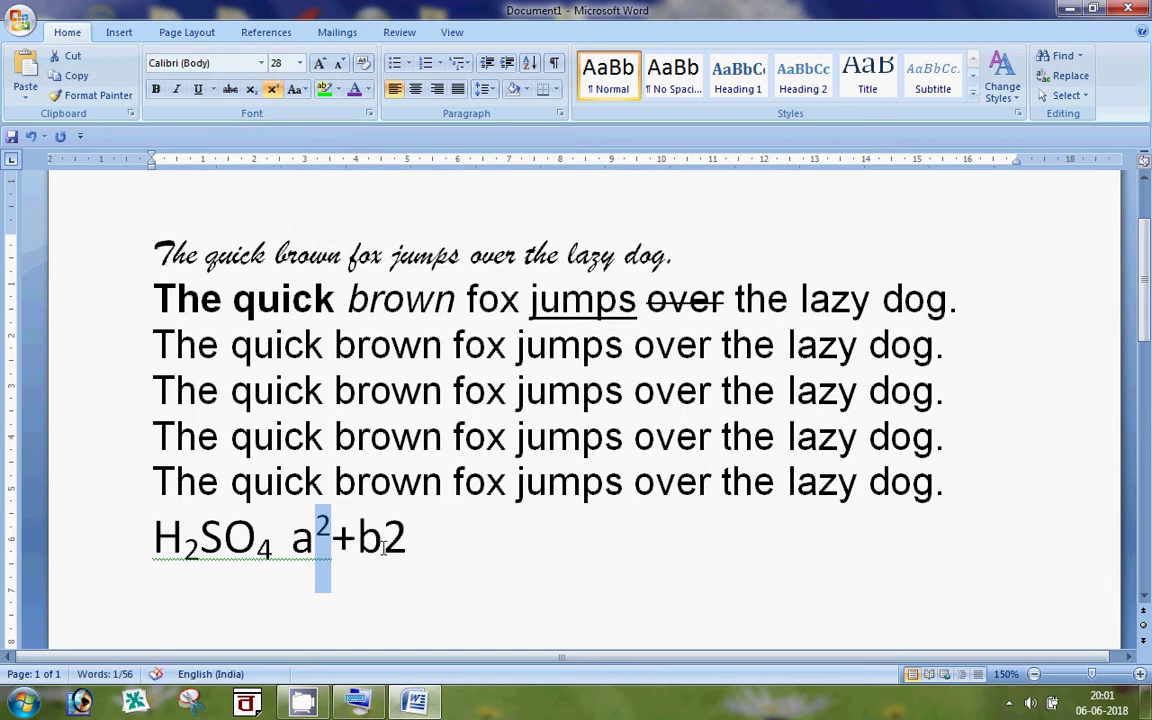
left_click_drag(383, 540, 407, 540)
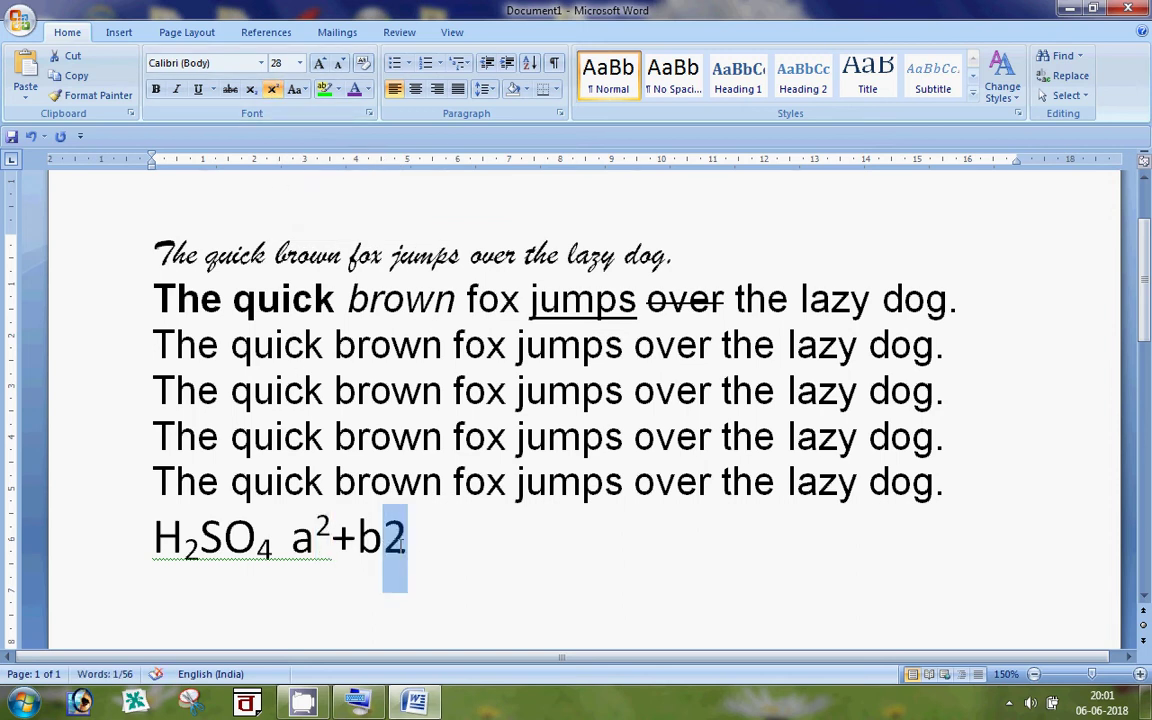
left_click(272, 89)
left_click(412, 548)
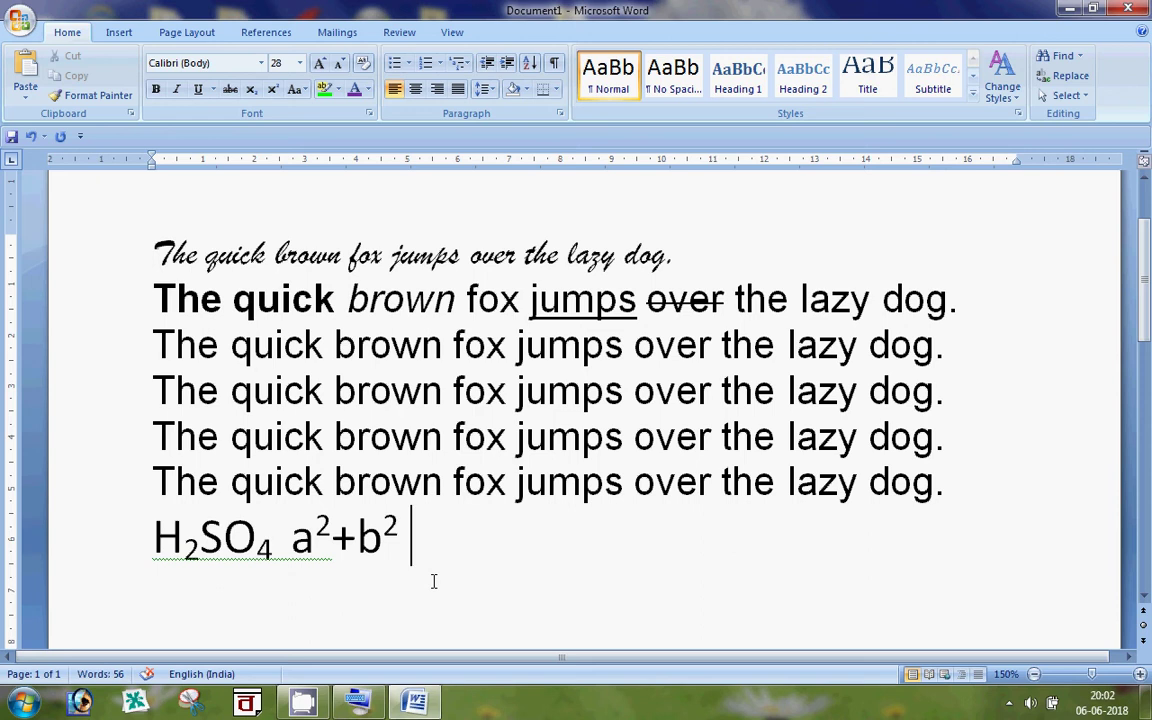
- Type 900 and raise the final 0 as a superscript degree mark, giving 90⁰
type("900")
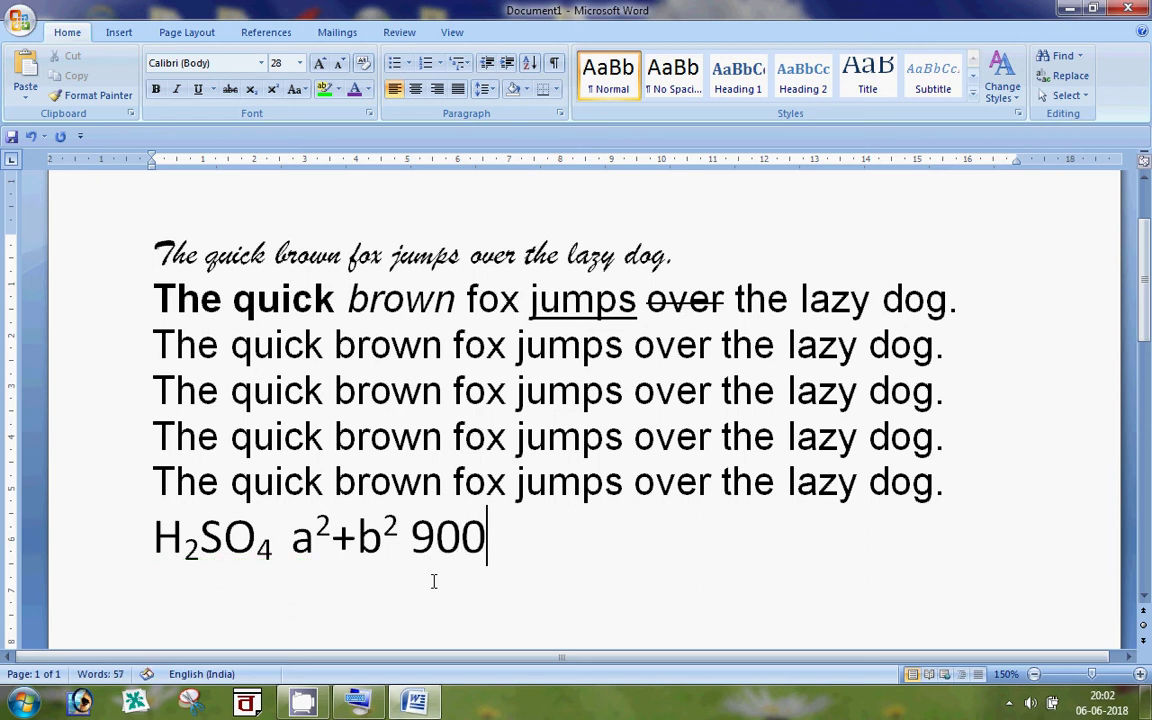
left_click(476, 542)
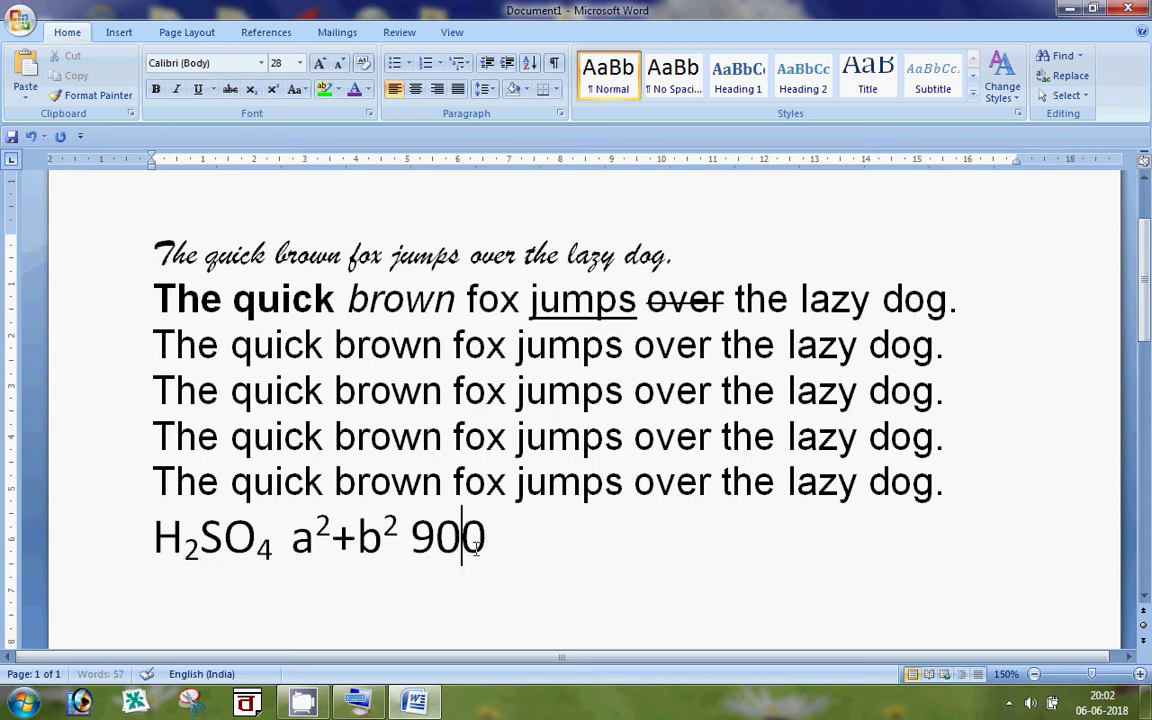
left_click_drag(476, 542, 488, 542)
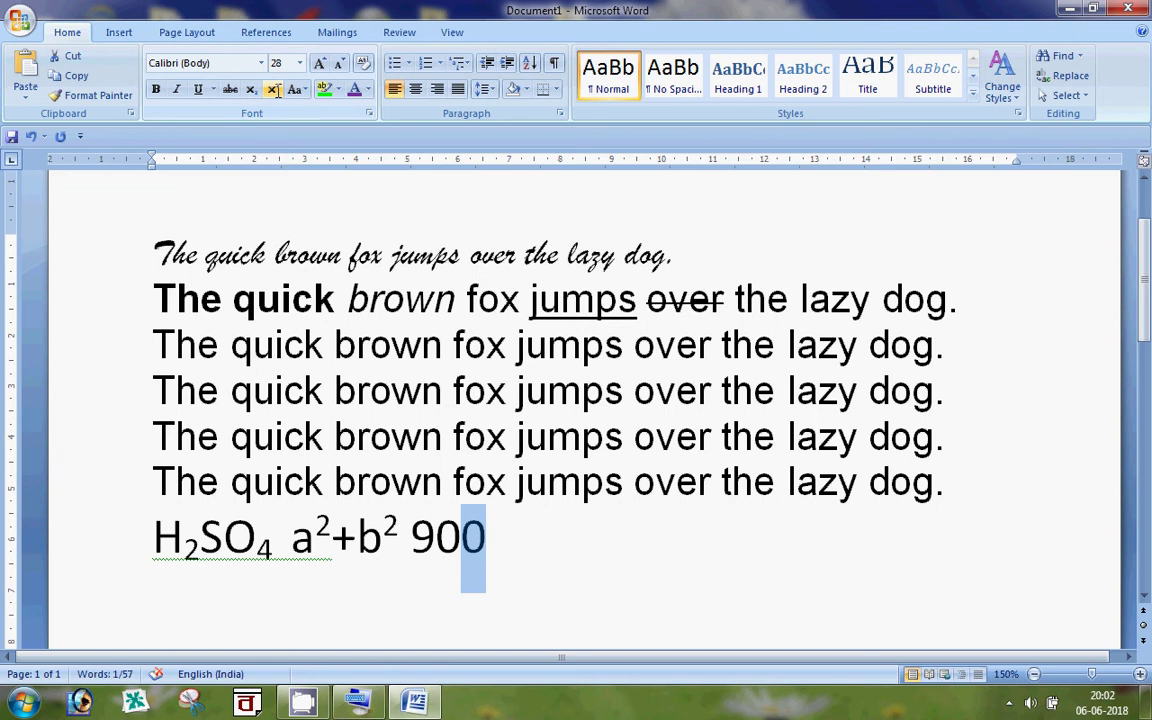
left_click(272, 89)
left_click(507, 578)
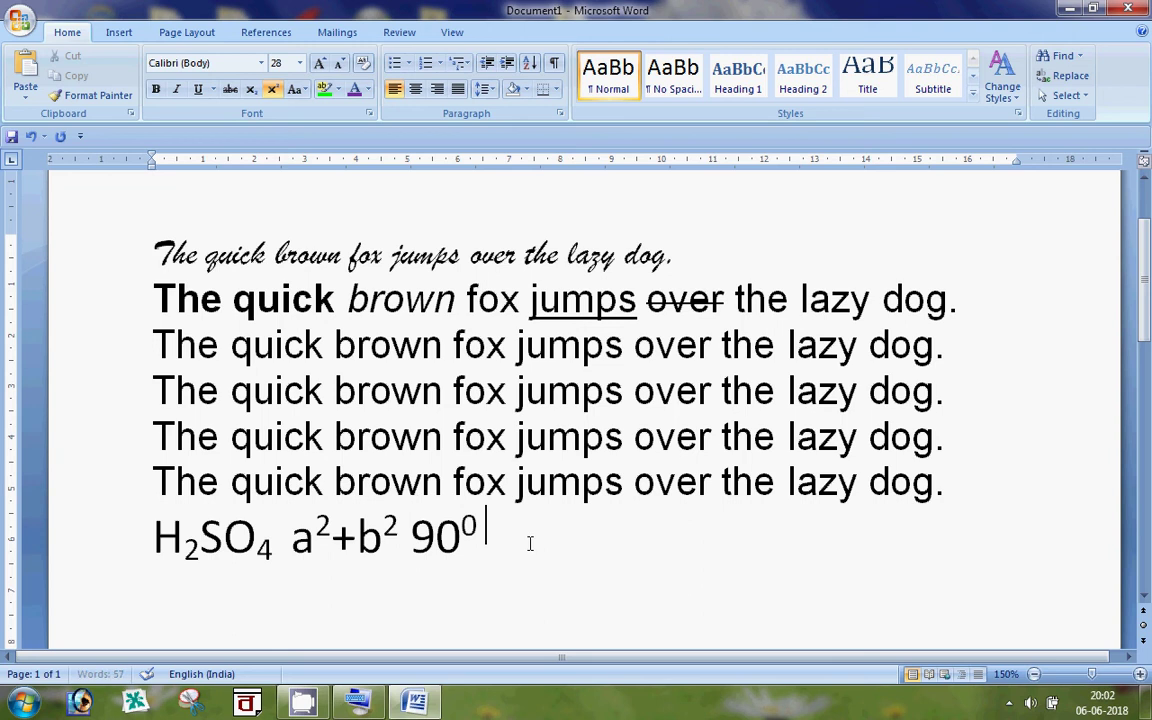
left_click(272, 89)
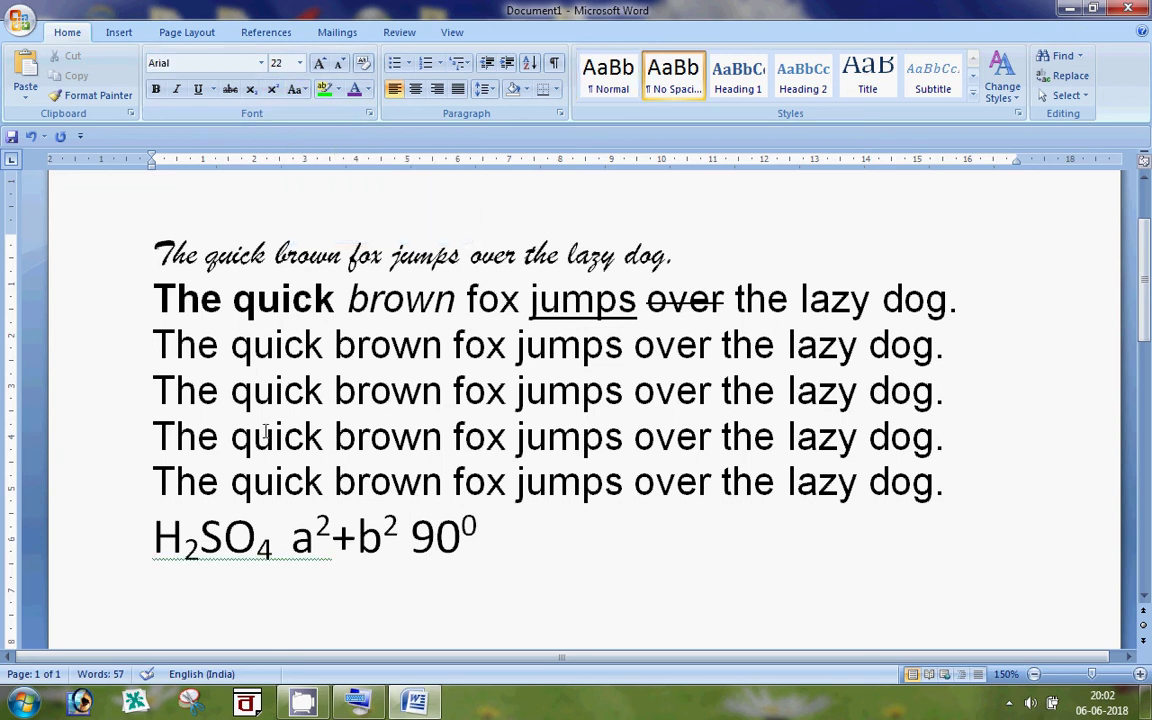
- Switch the three plain sample lines to UPPERCASE, then lowercase, then back to Sentence case
mouse_move(150, 345)
left_mouse_down()
mouse_move(947, 404)
mouse_move(955, 426)
left_mouse_up()
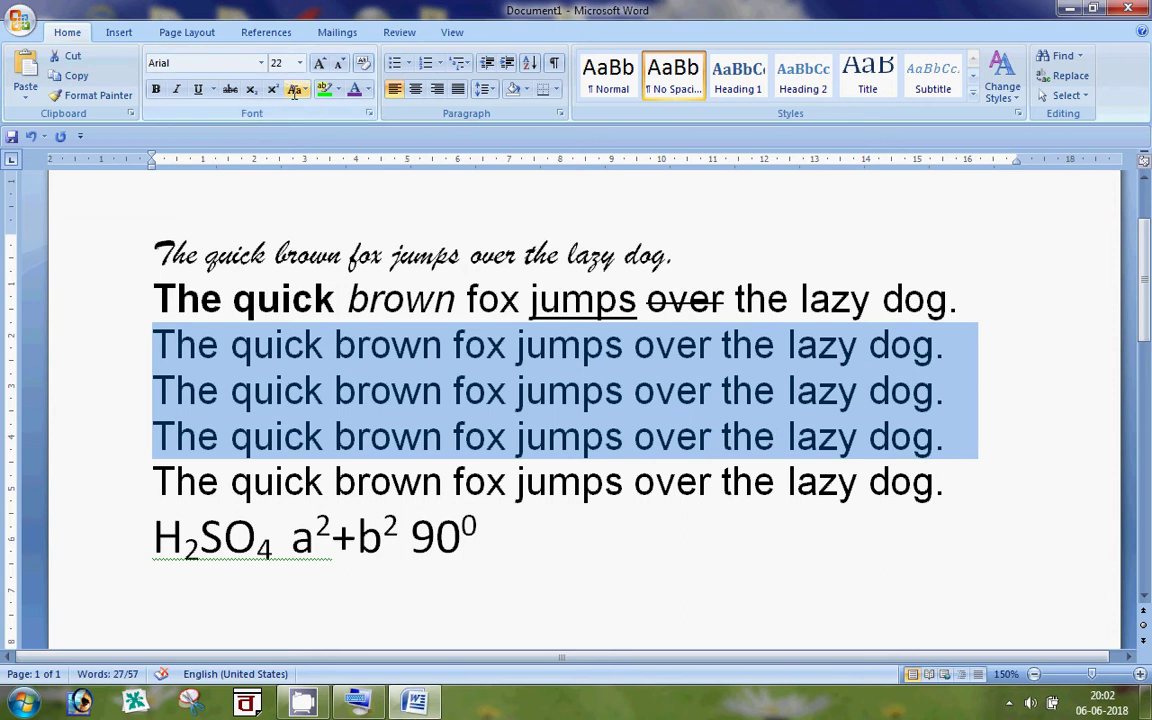
left_click(295, 90)
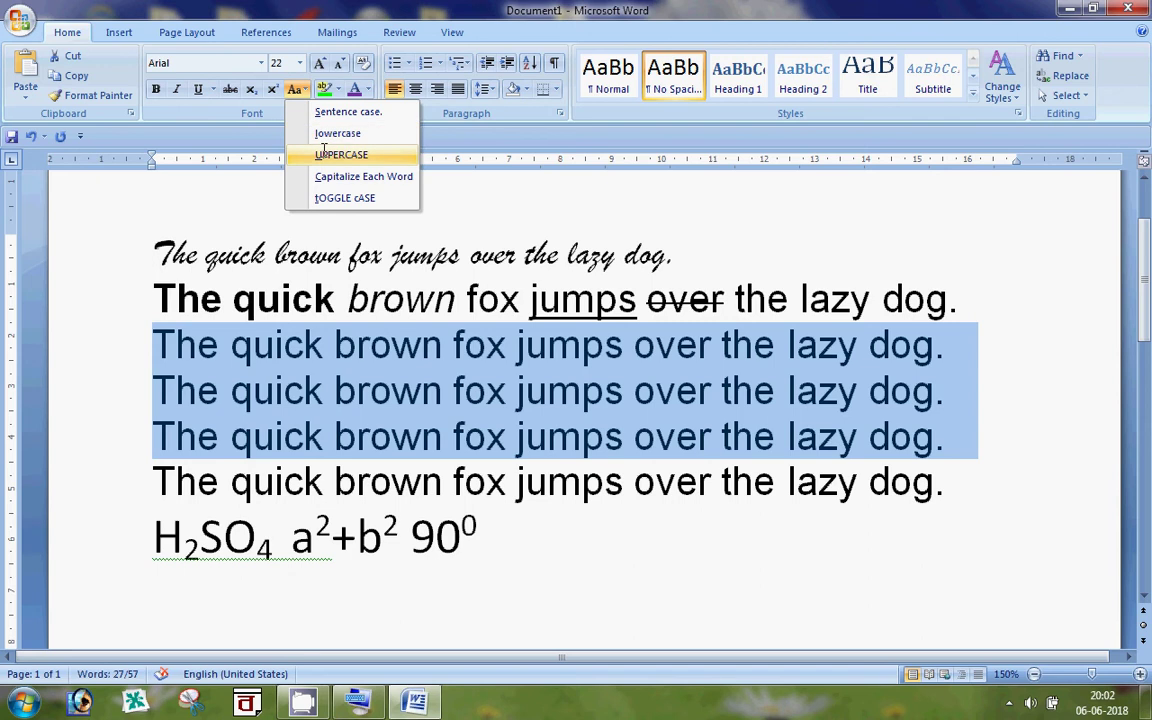
left_click(336, 154)
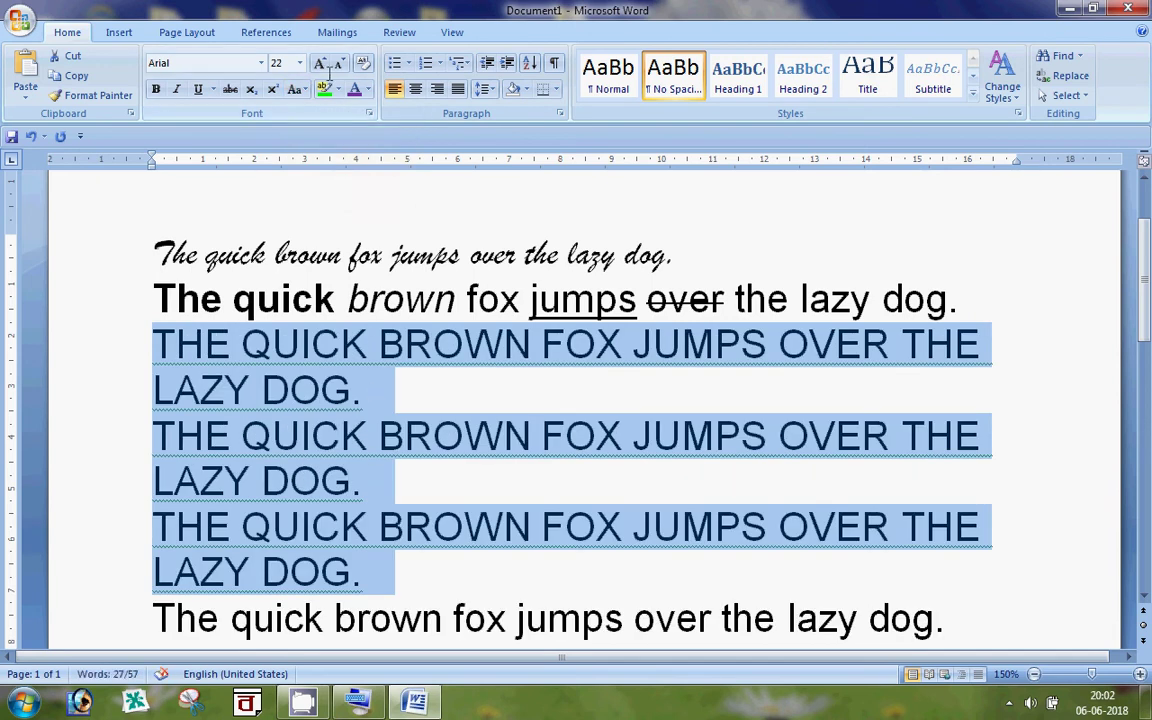
left_click(297, 90)
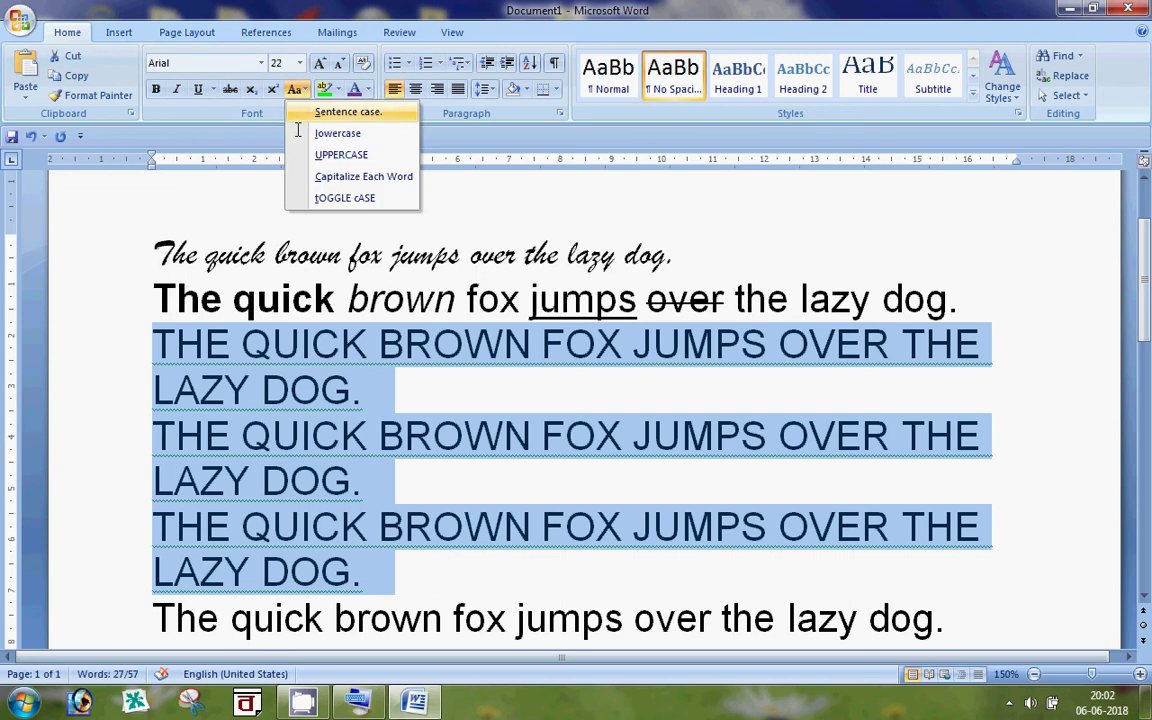
left_click(330, 132)
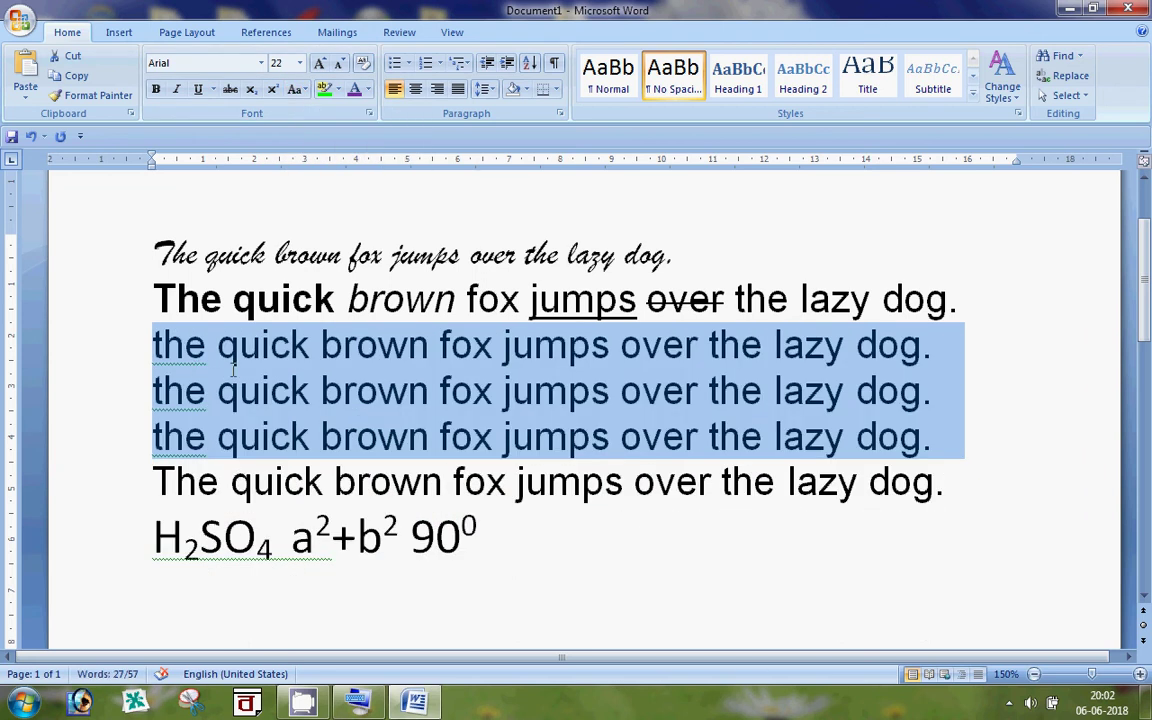
left_click(297, 90)
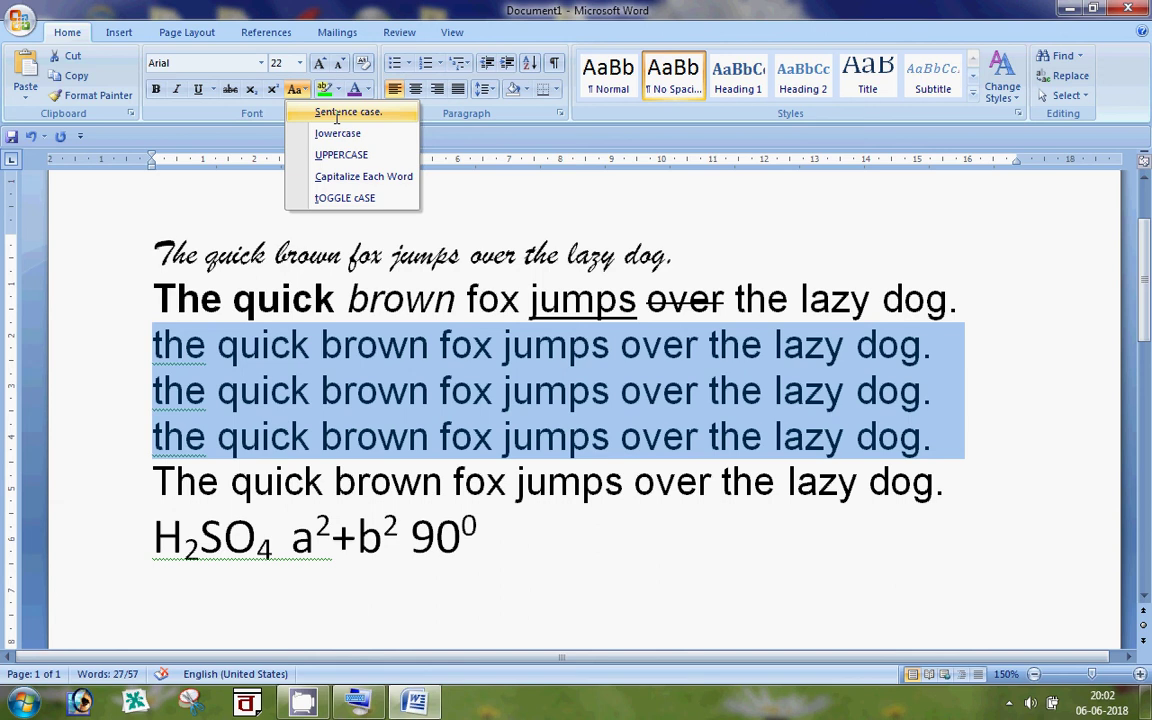
left_click(337, 112)
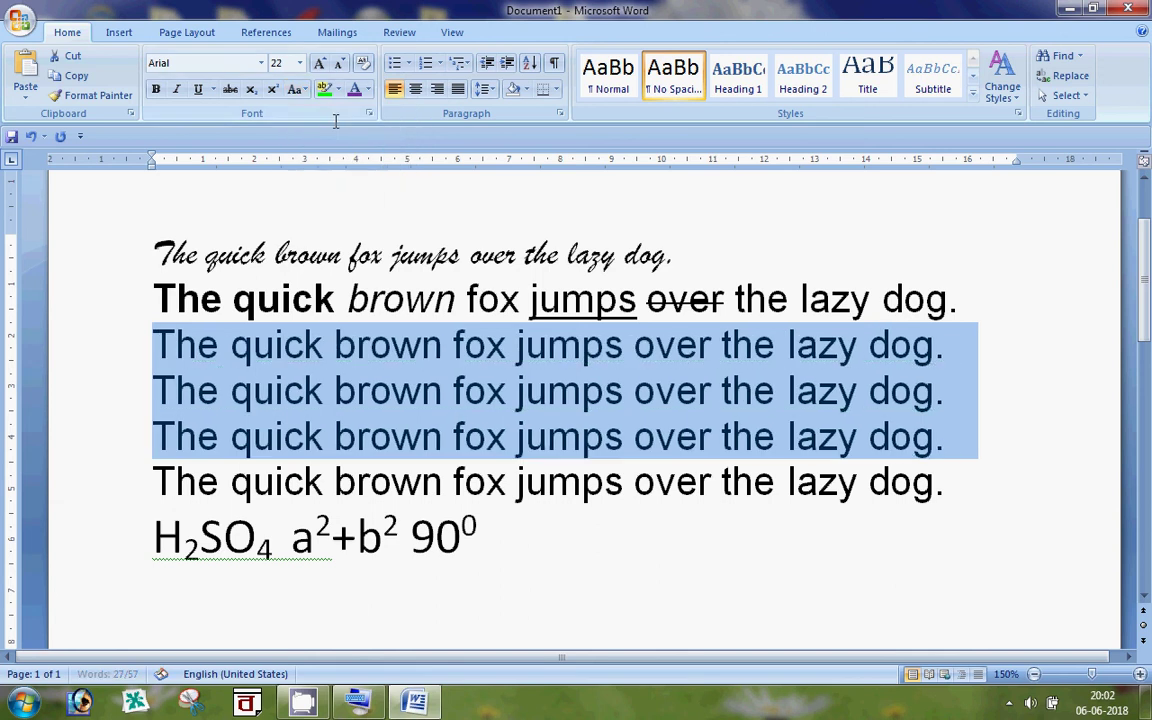
left_click(213, 362)
left_click_drag(166, 349, 150, 348)
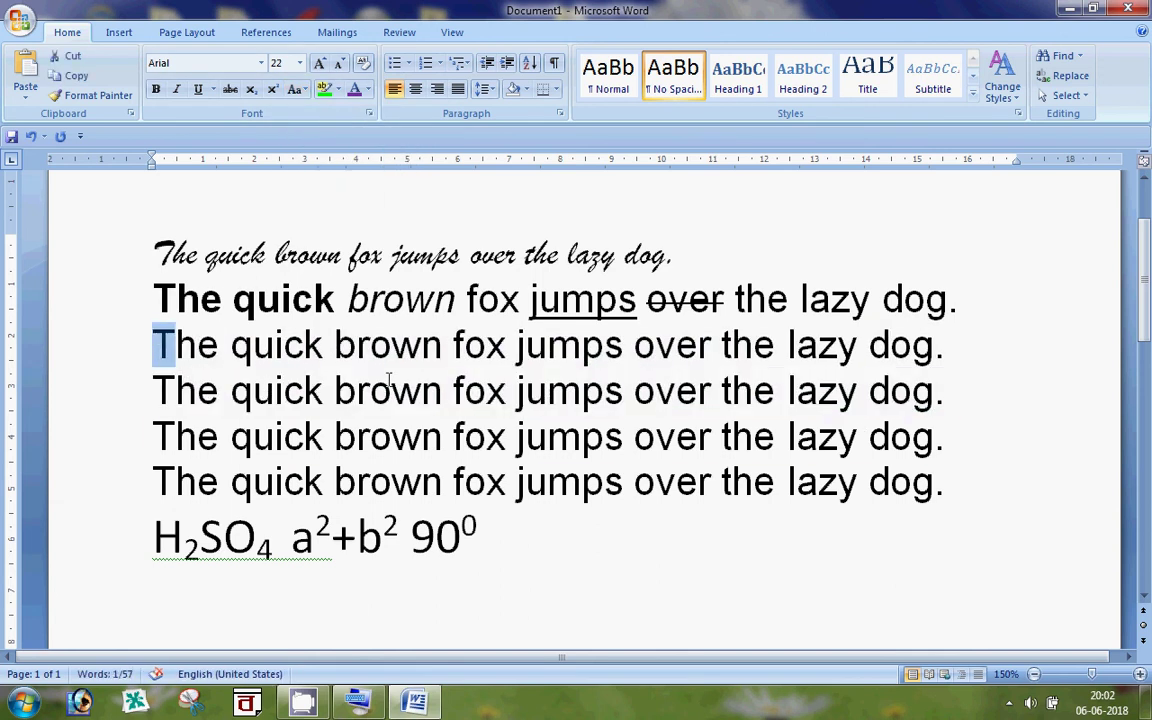
left_click(932, 372)
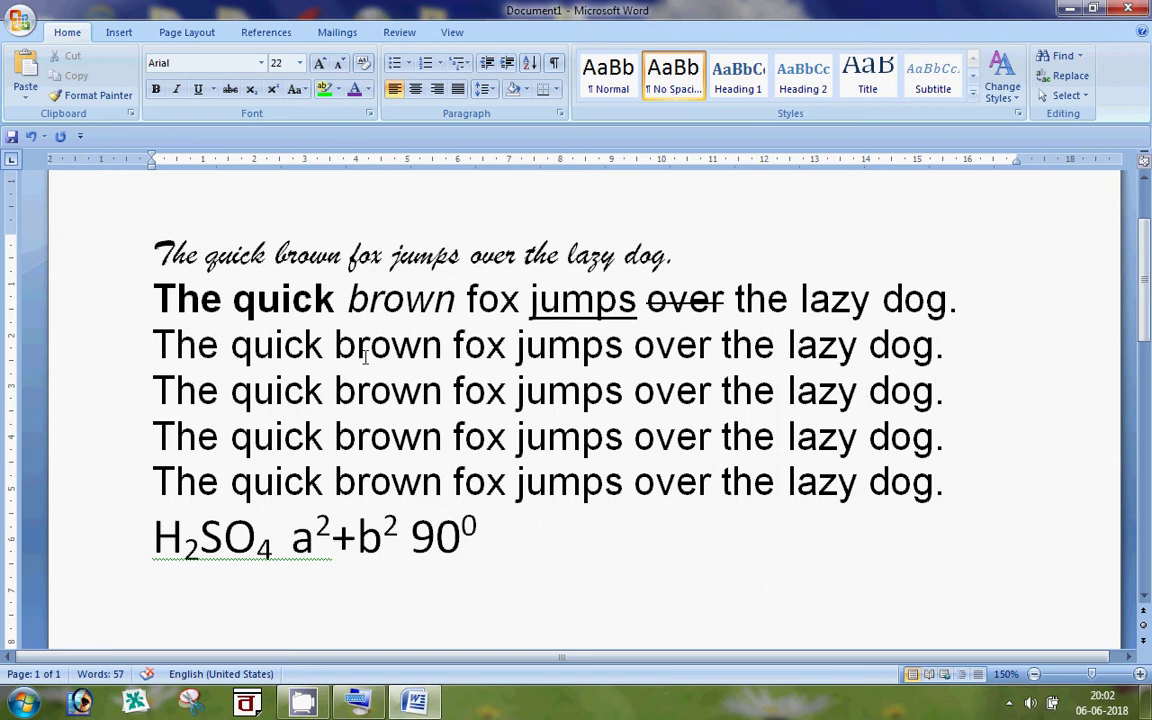
- Colour the first plain sample line red
left_click(212, 378)
mouse_move(151, 345)
left_mouse_down()
mouse_move(890, 376)
mouse_move(944, 355)
left_mouse_up()
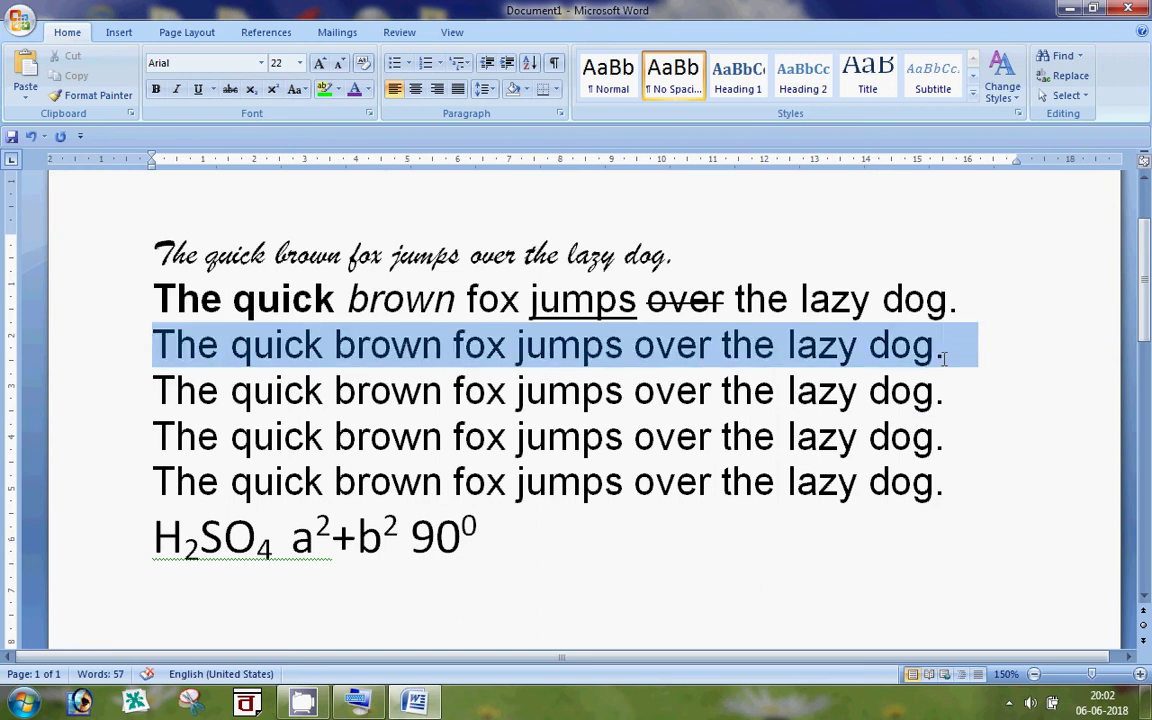
left_click(369, 89)
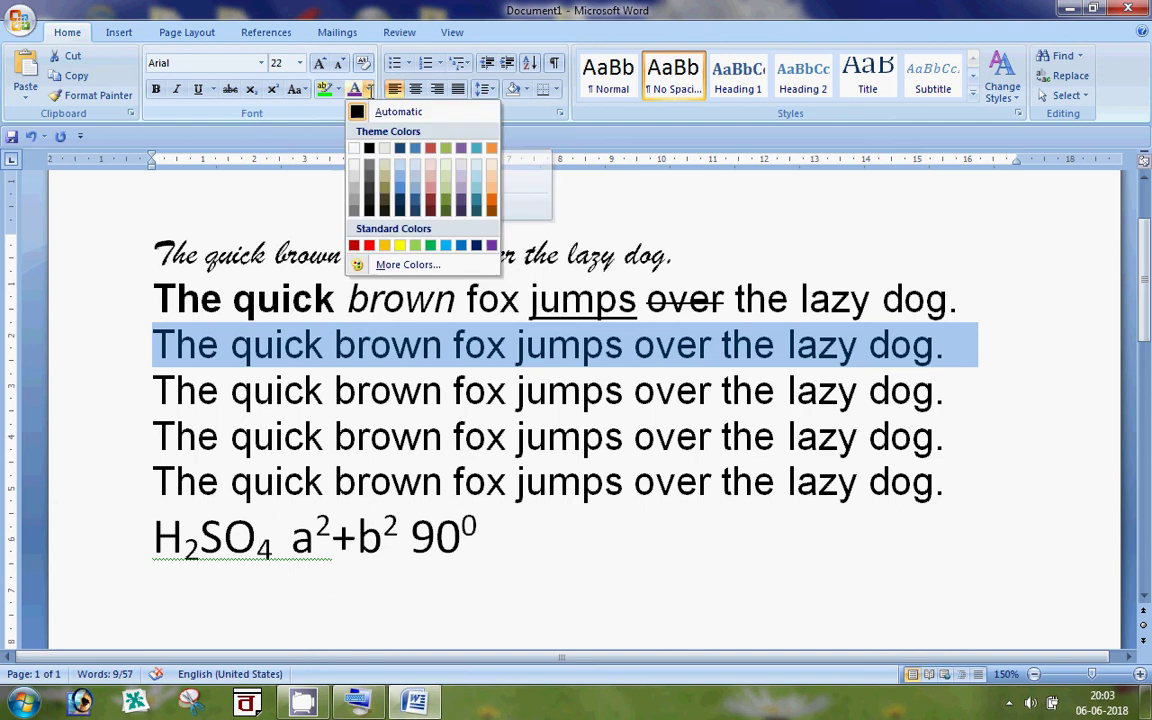
left_click(369, 245)
left_click(305, 390)
- Colour the next sample line purple
left_click_drag(168, 390, 944, 391)
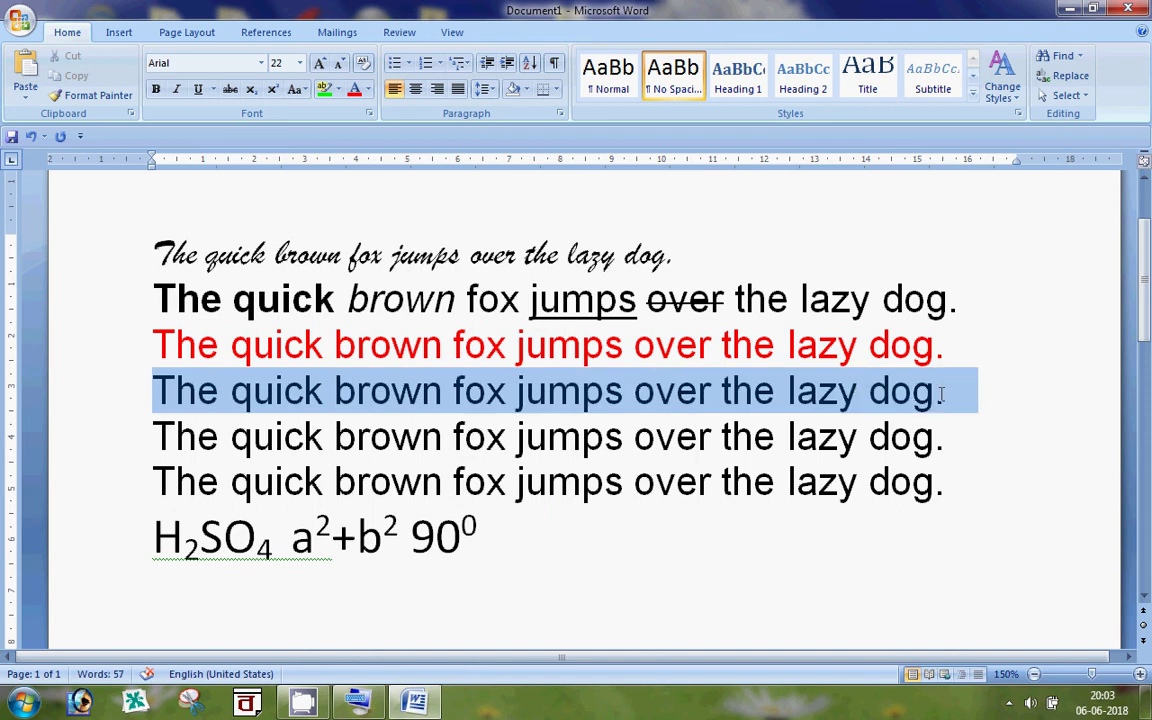
left_click(368, 89)
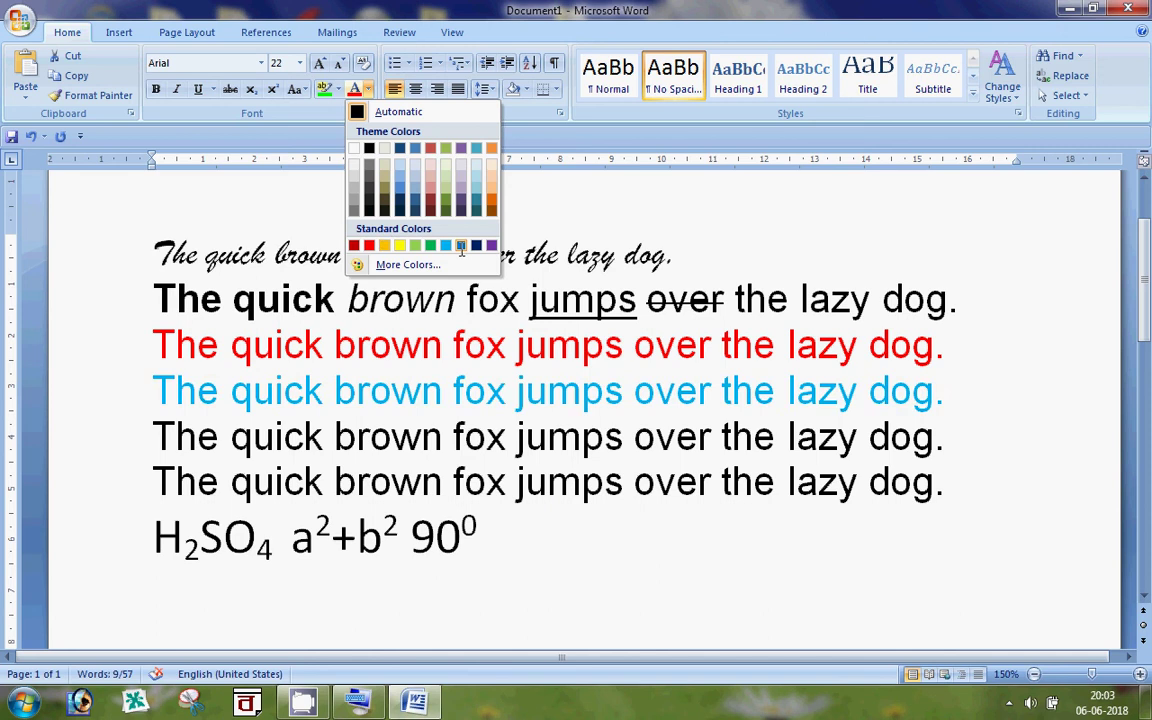
left_click(491, 245)
left_click(485, 481)
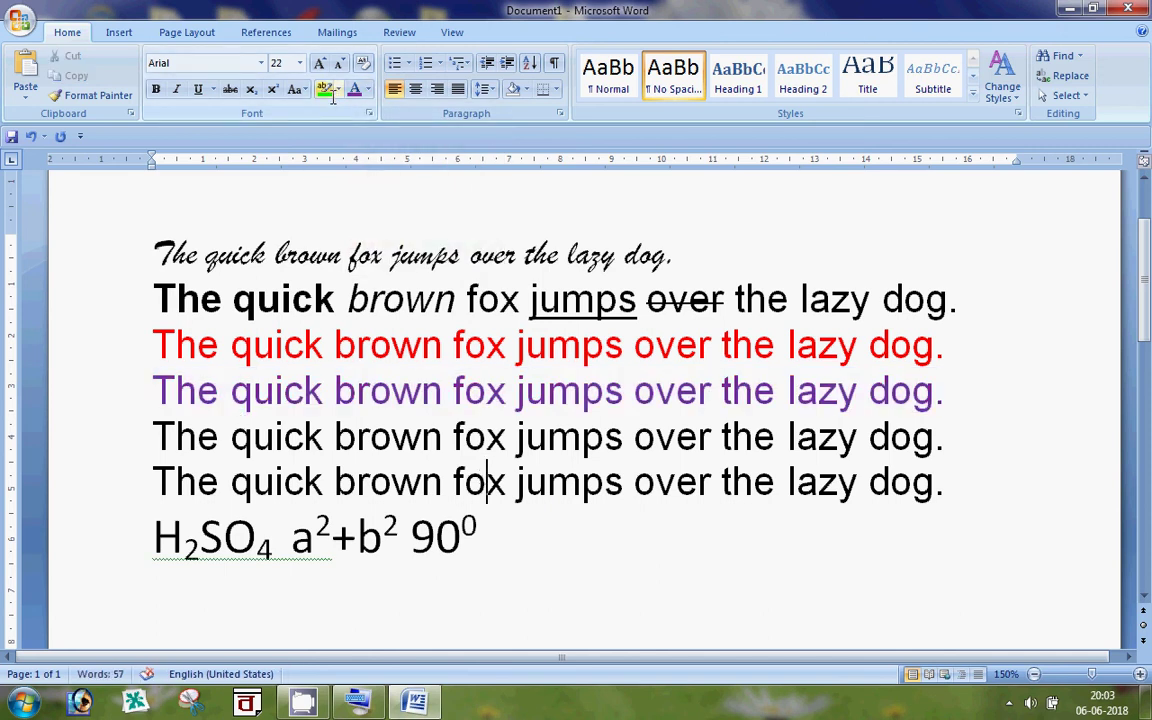
left_click(158, 434)
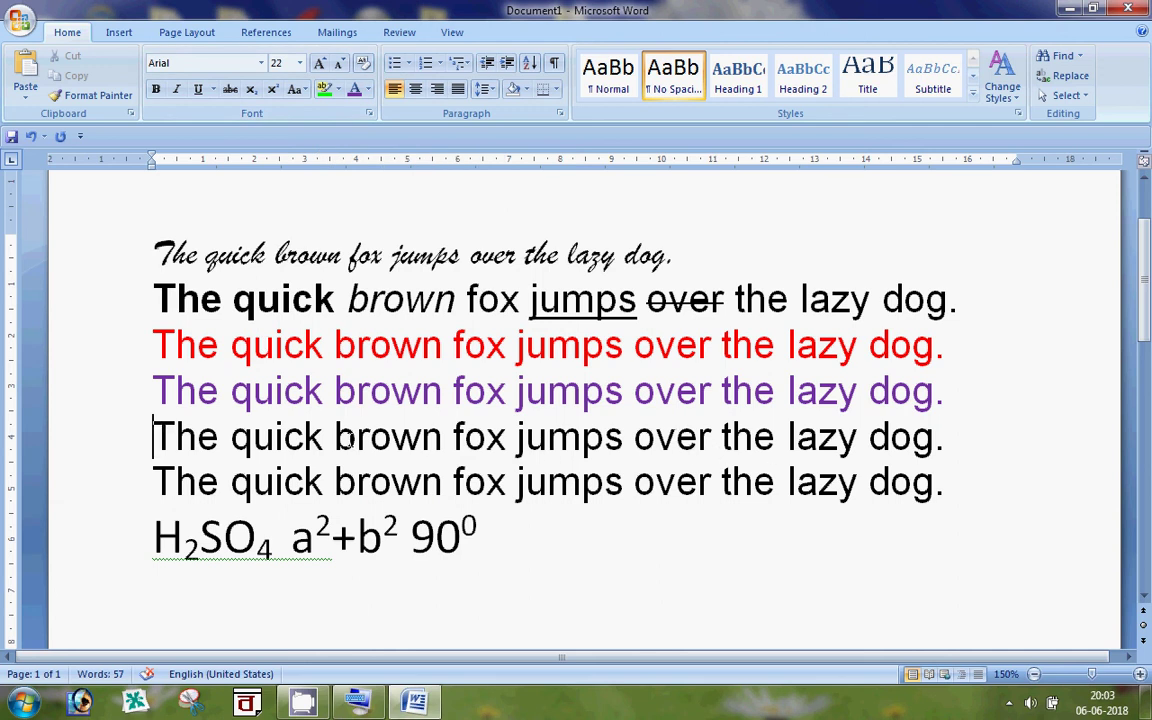
- Highlight "brown fox" on the fifth sample line in bright green, keeping the text black
mouse_move(334, 437)
left_mouse_down()
mouse_move(533, 441)
mouse_move(508, 440)
left_mouse_up()
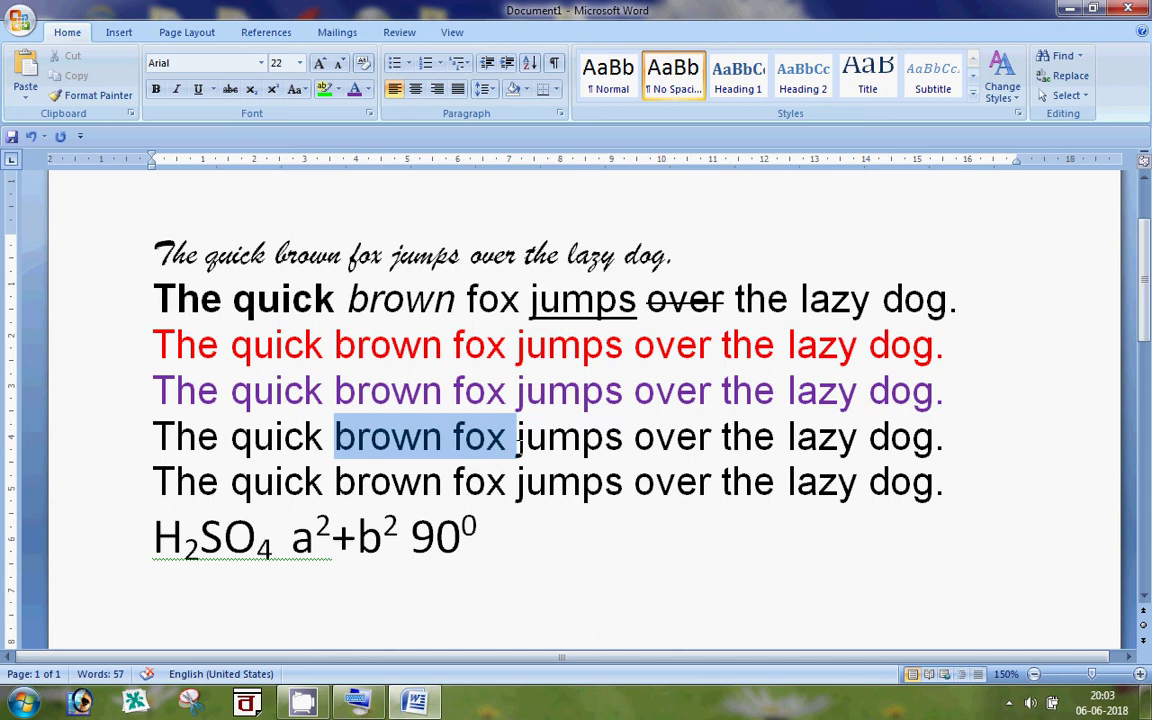
left_click(368, 89)
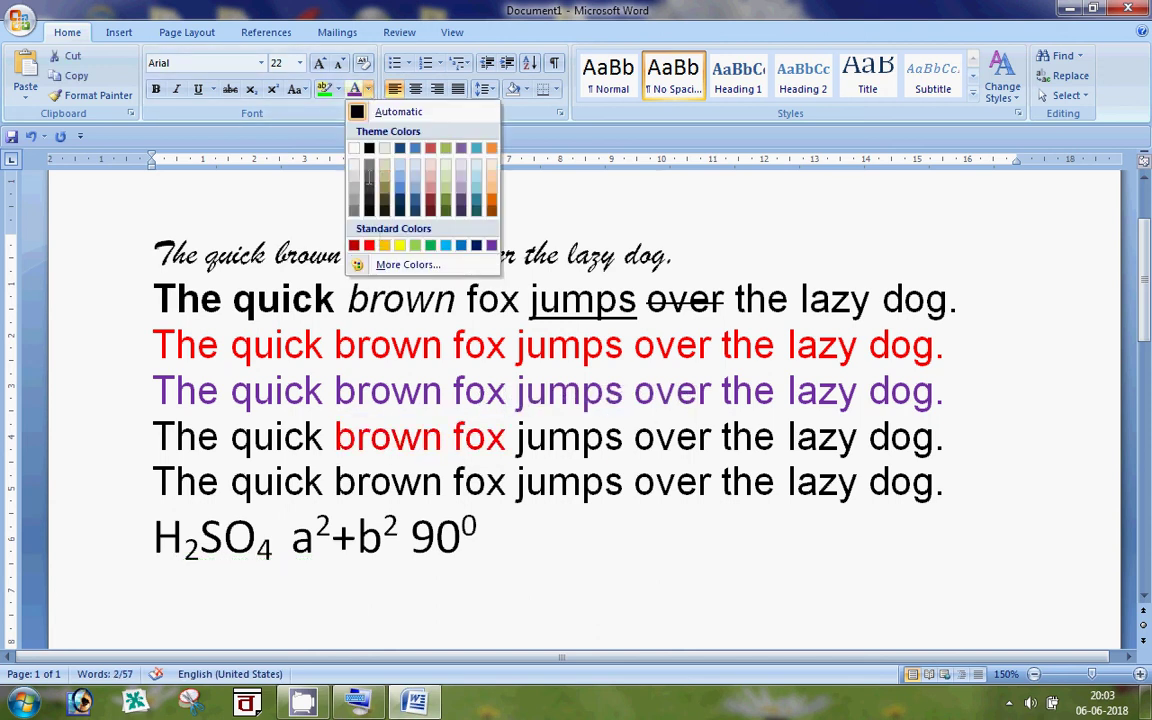
left_click(340, 90)
left_click(340, 90)
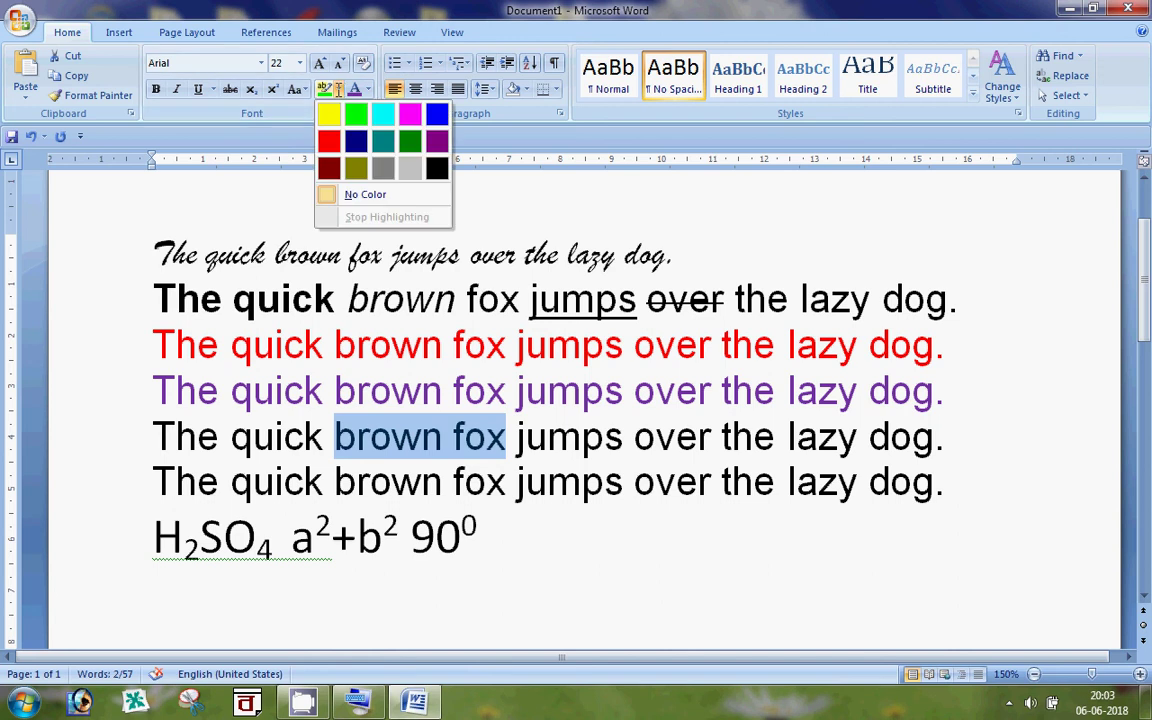
left_click(355, 115)
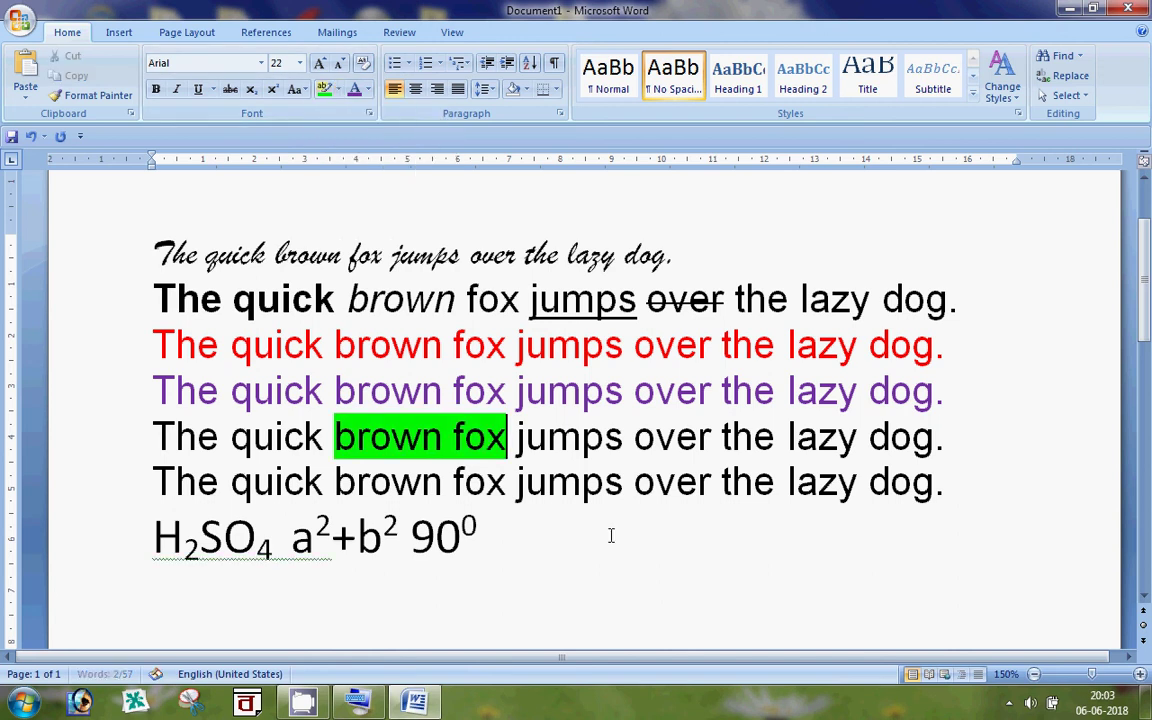
left_click(609, 535)
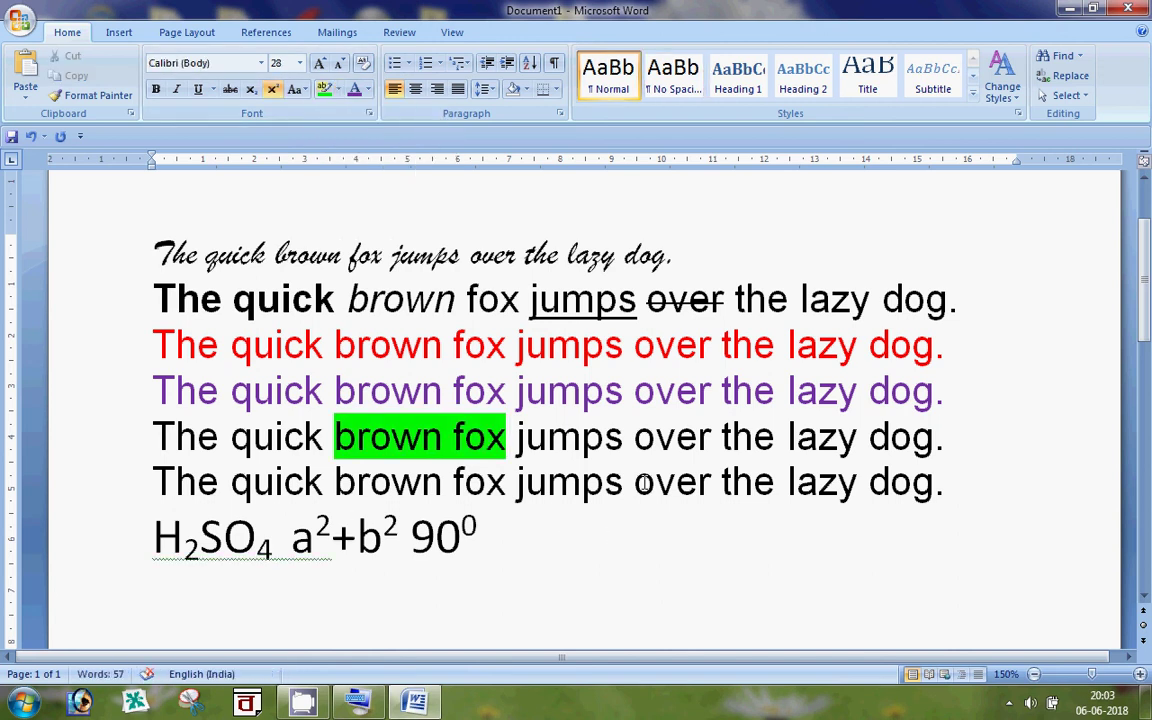
- Highlight the word "over" on the sixth sample line in bright green
left_click_drag(634, 482, 711, 482)
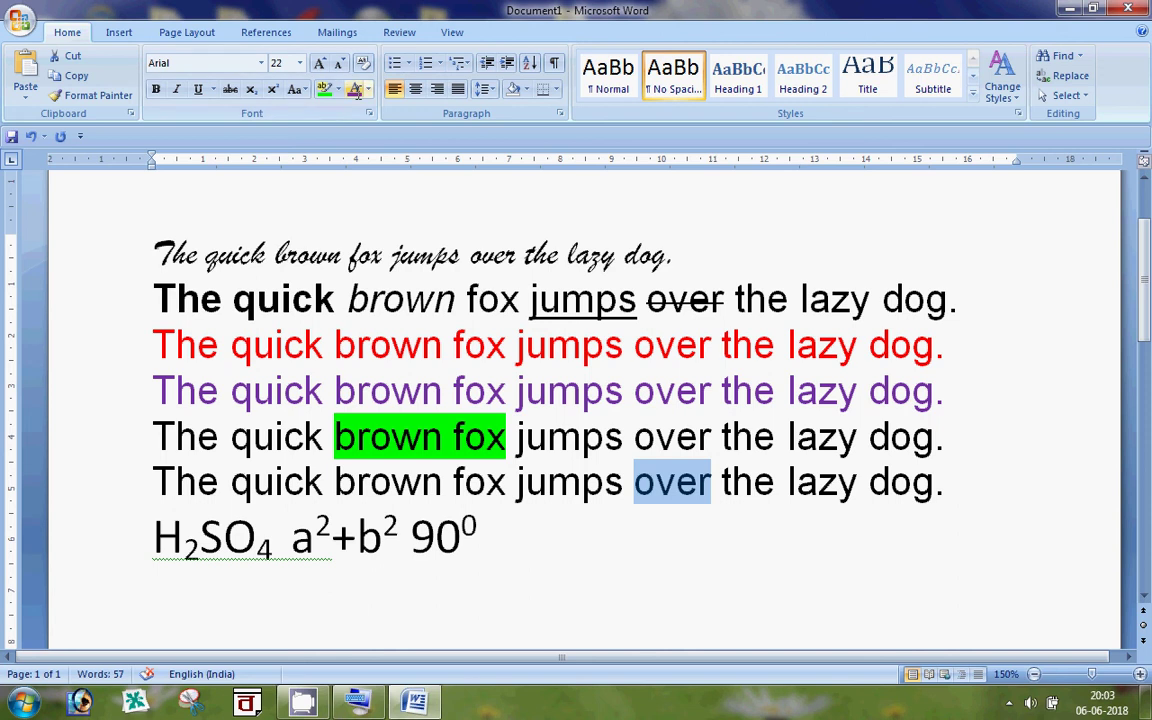
left_click(338, 89)
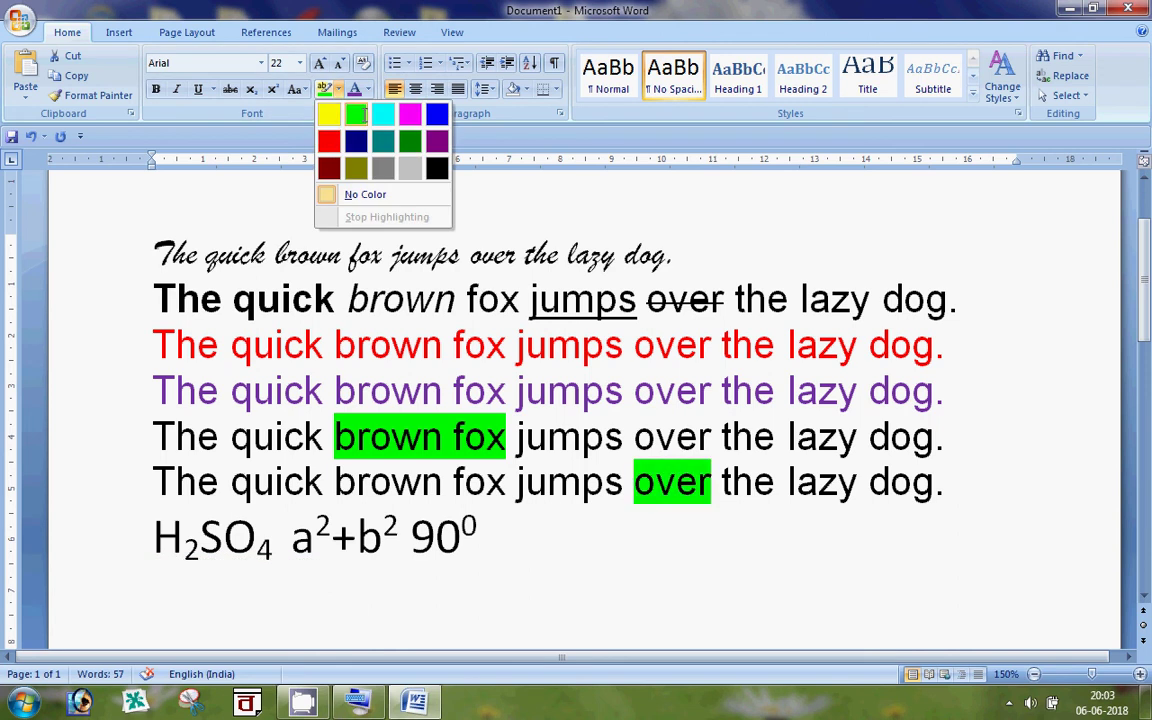
left_click(356, 114)
left_click(548, 390)
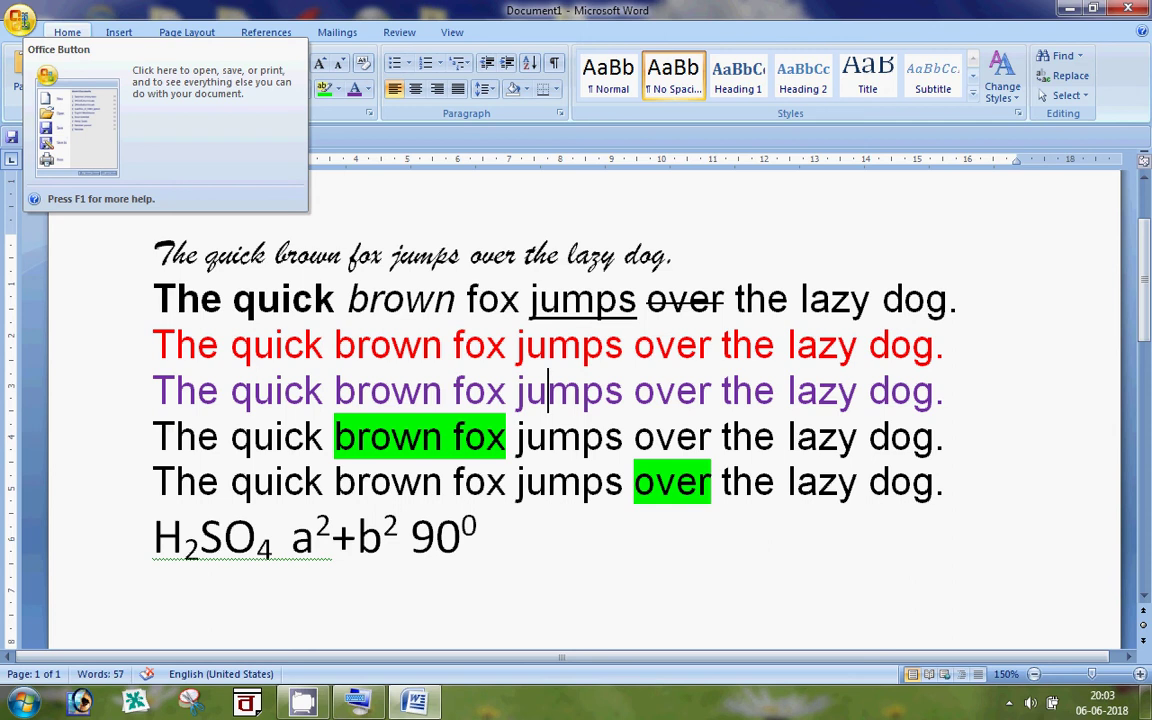
left_click(20, 20)
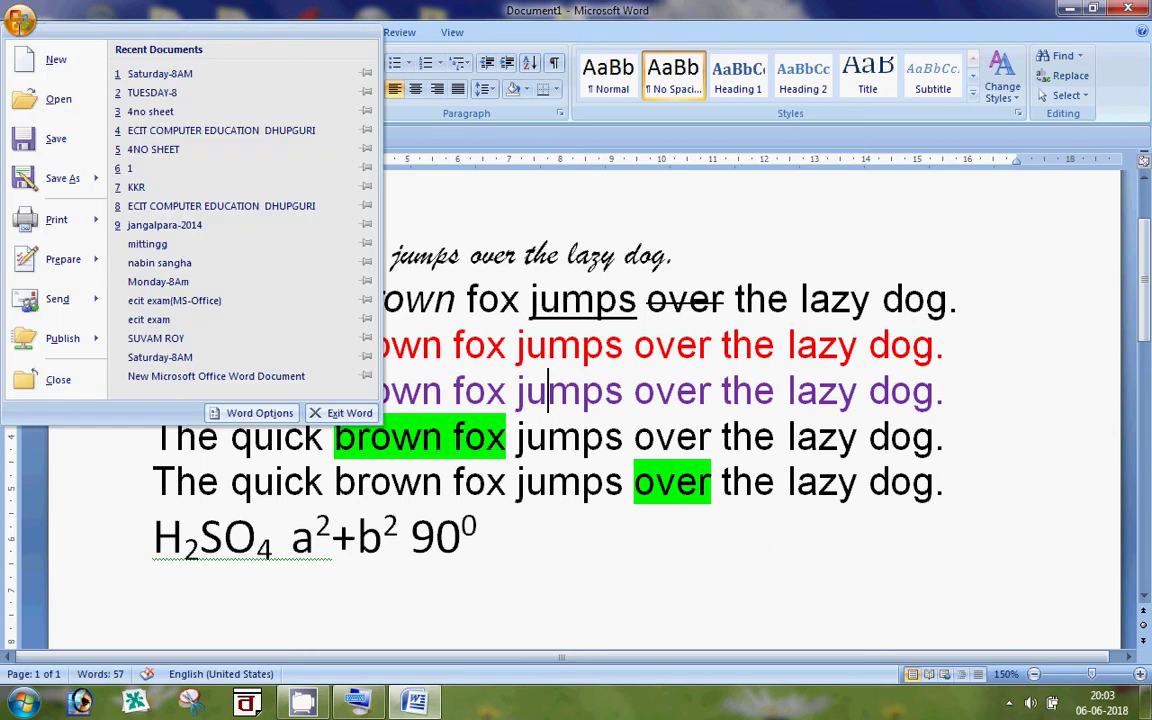
left_click(40, 178)
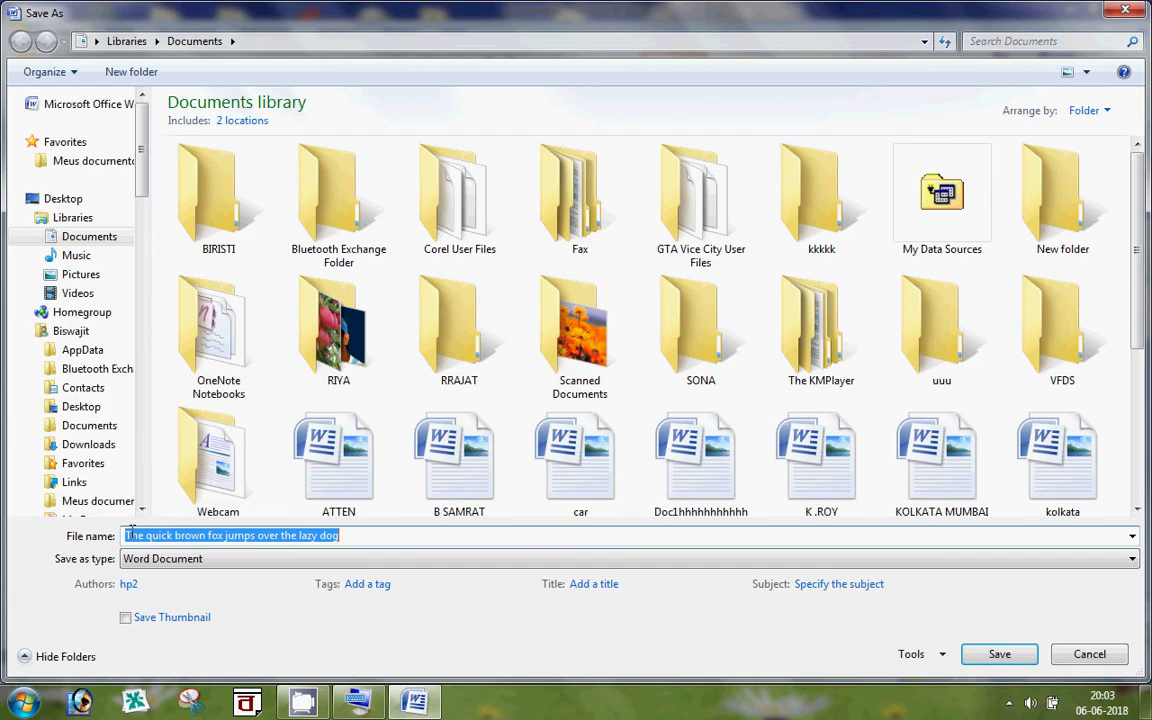
left_click(60, 198)
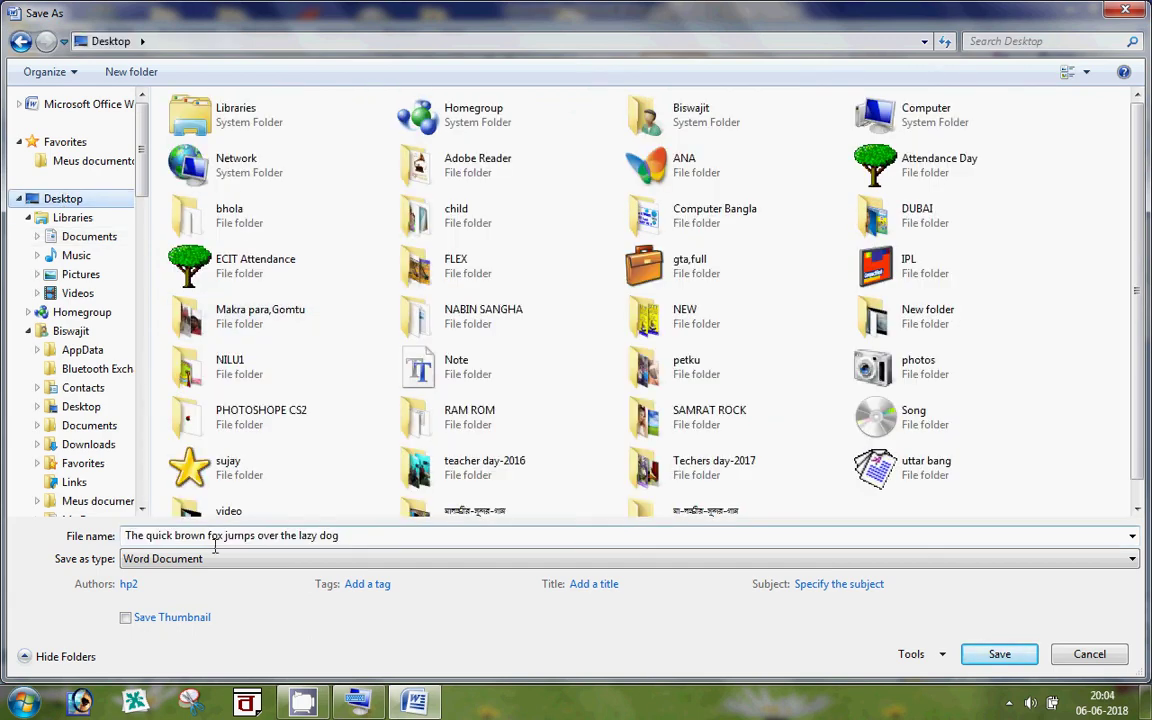